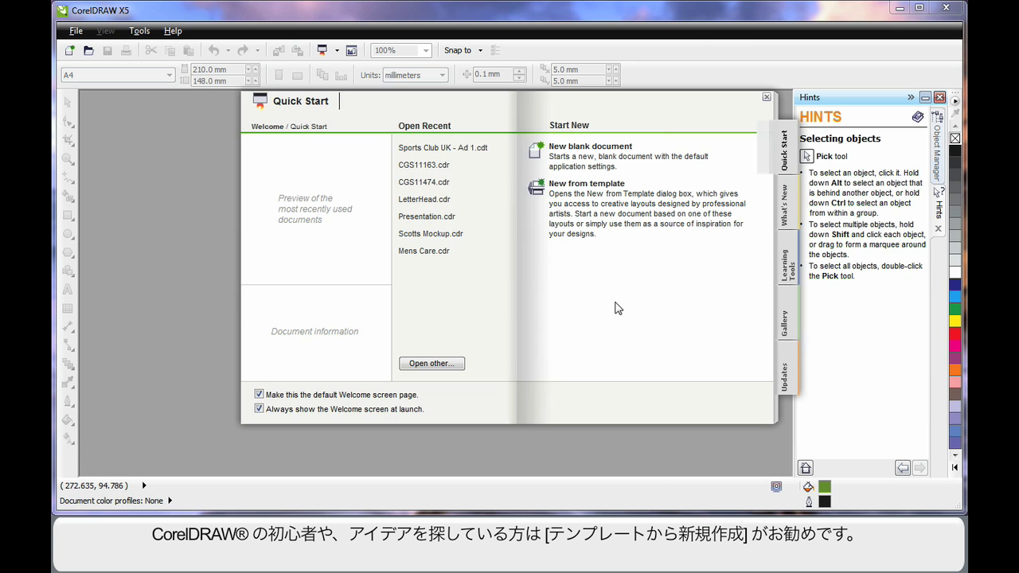
# Browse the New from Template dialog, search 'sport', and open the Sports Club UK (A5) template.
pyautogui.click(589, 188)
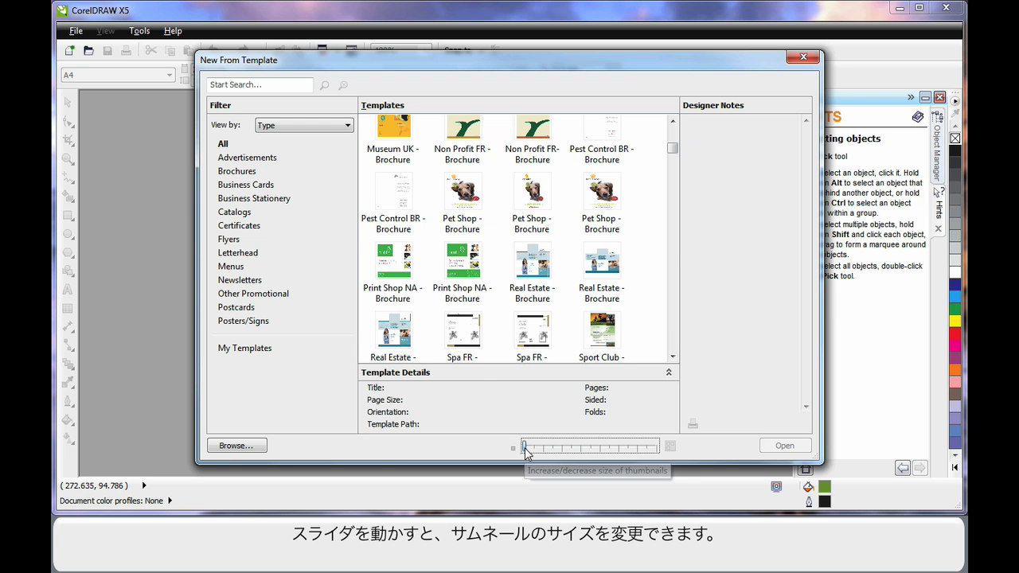
pyautogui.moveTo(524, 447); pyautogui.dragTo(609, 450)
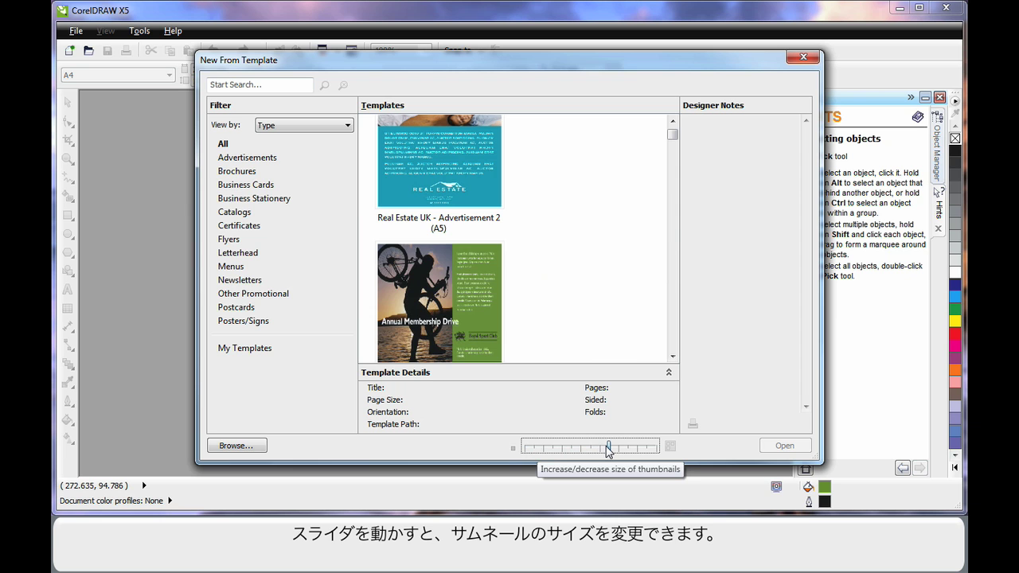
pyautogui.moveTo(609, 447); pyautogui.dragTo(533, 448)
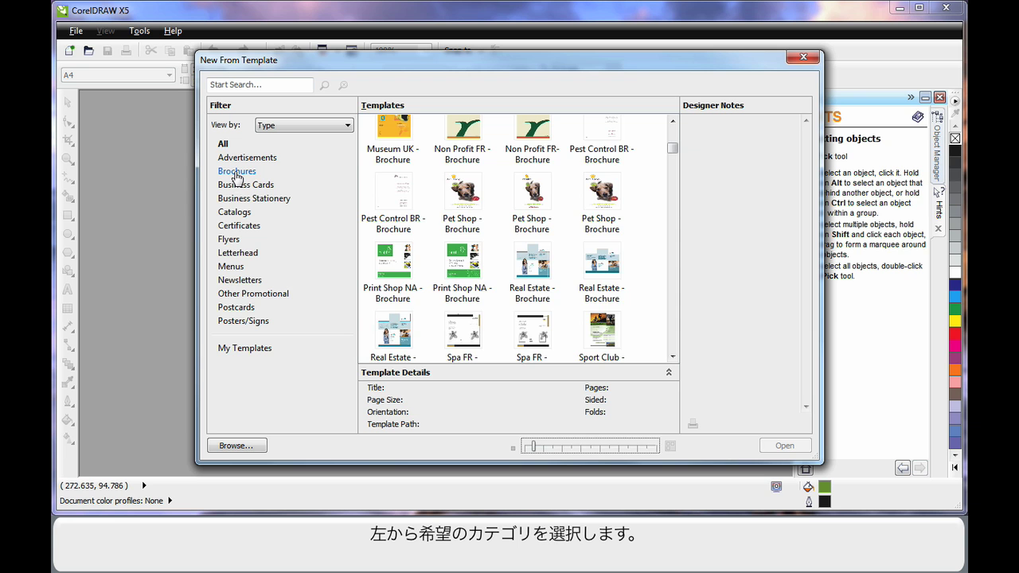
pyautogui.click(236, 176)
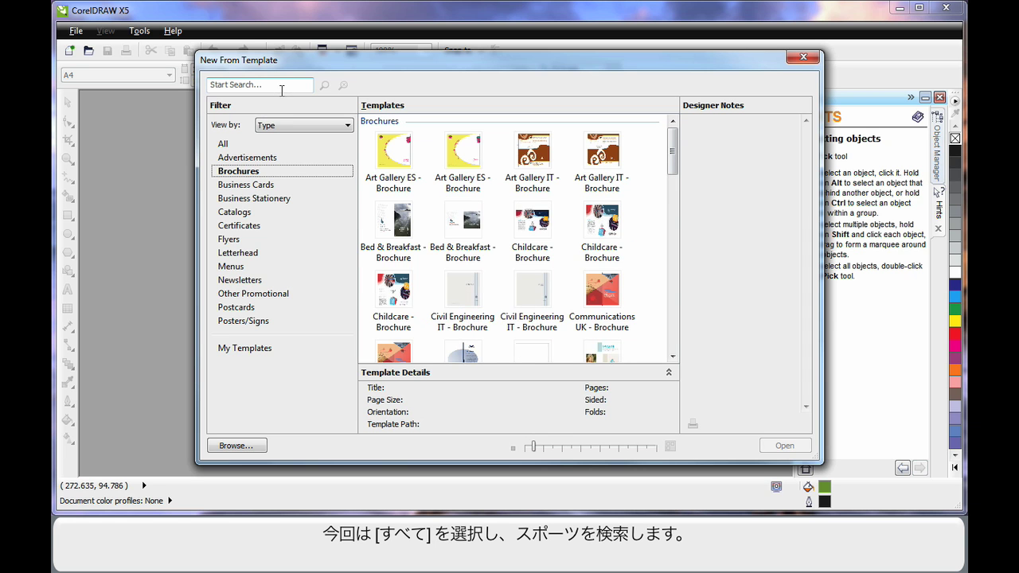
pyautogui.click(223, 143)
pyautogui.click(209, 85)
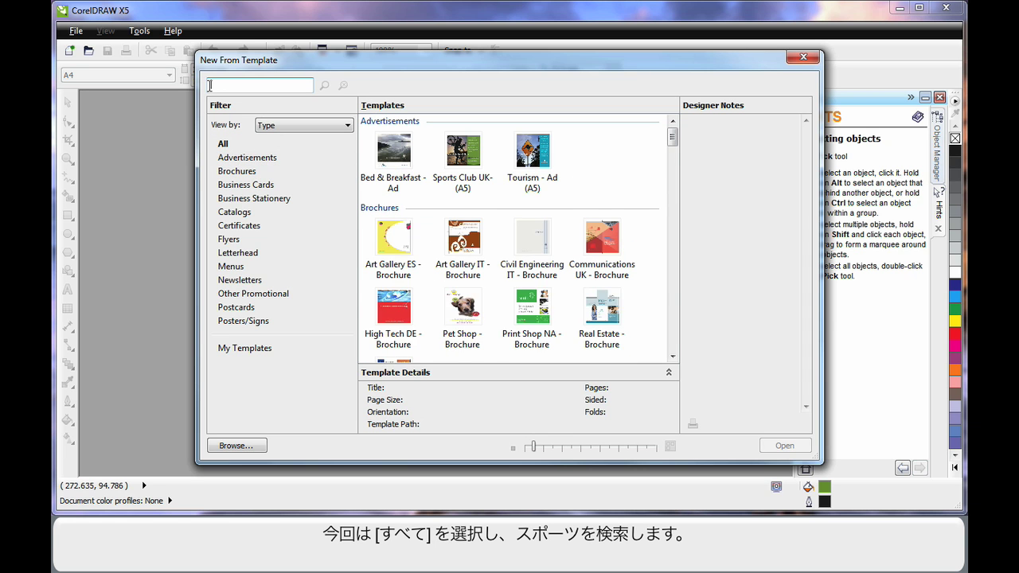
pyautogui.write('spo')
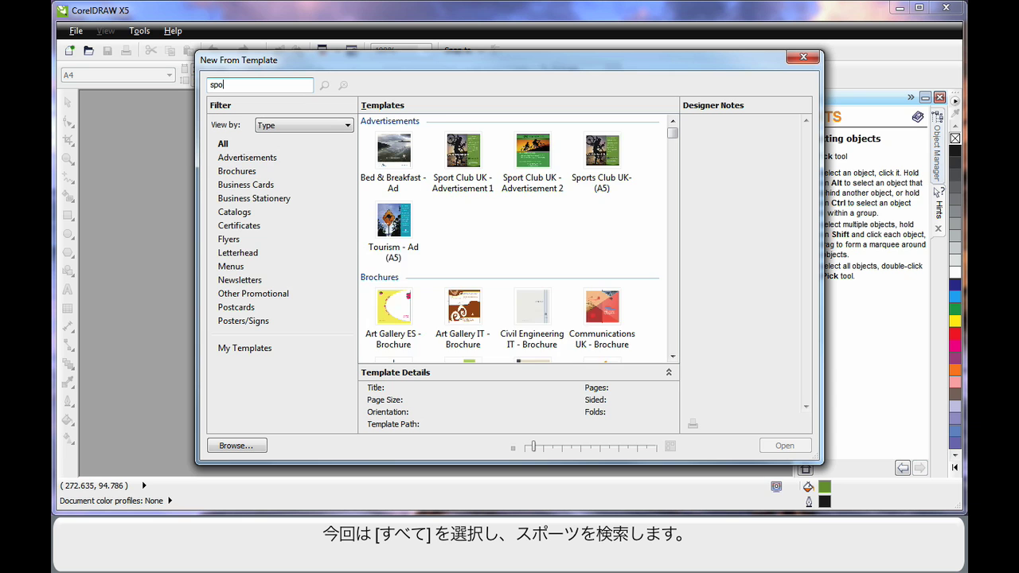
pyautogui.write('rt')
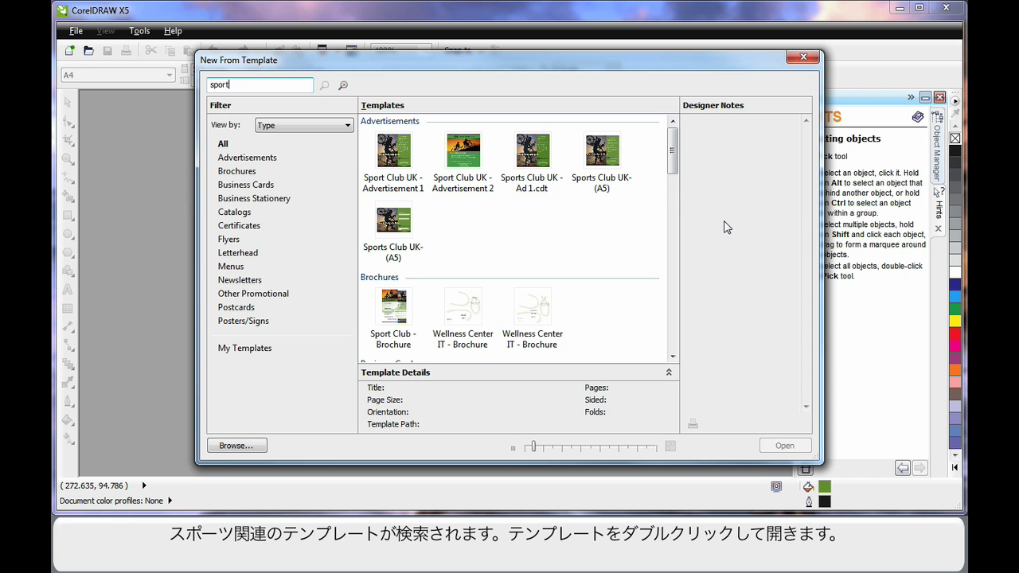
pyautogui.doubleClick(395, 227)
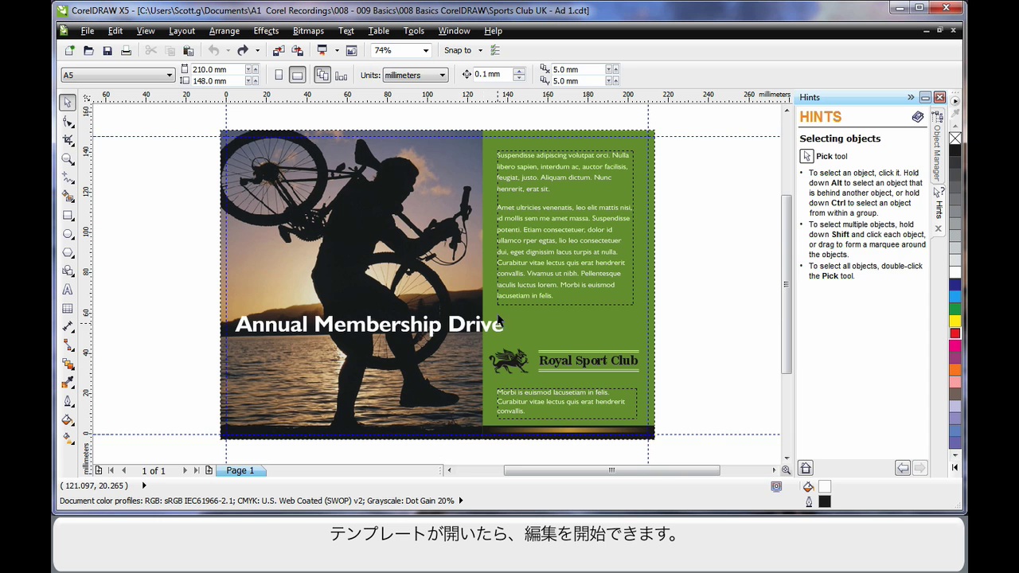
pyautogui.click(396, 325)
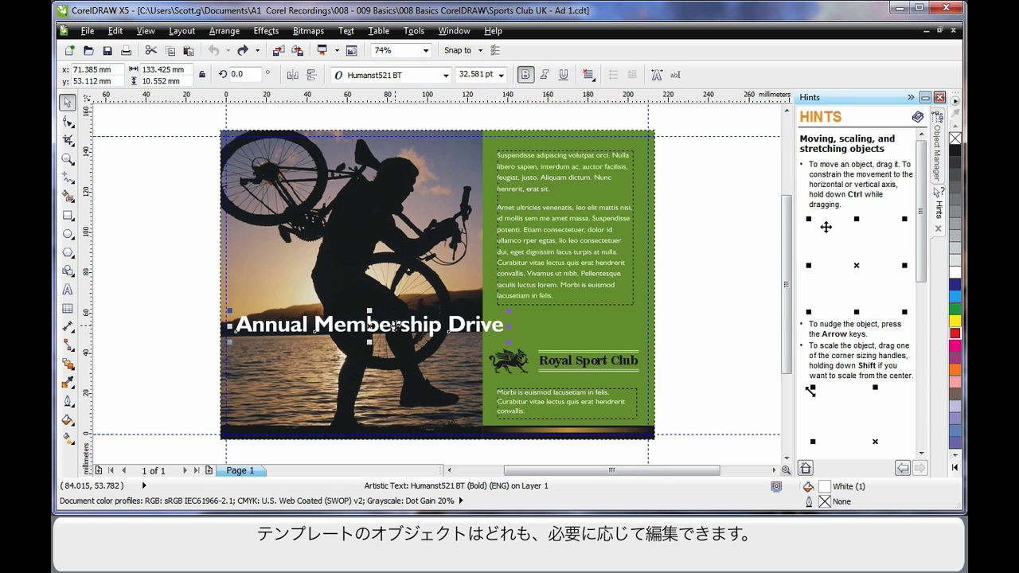
pyautogui.click(549, 230)
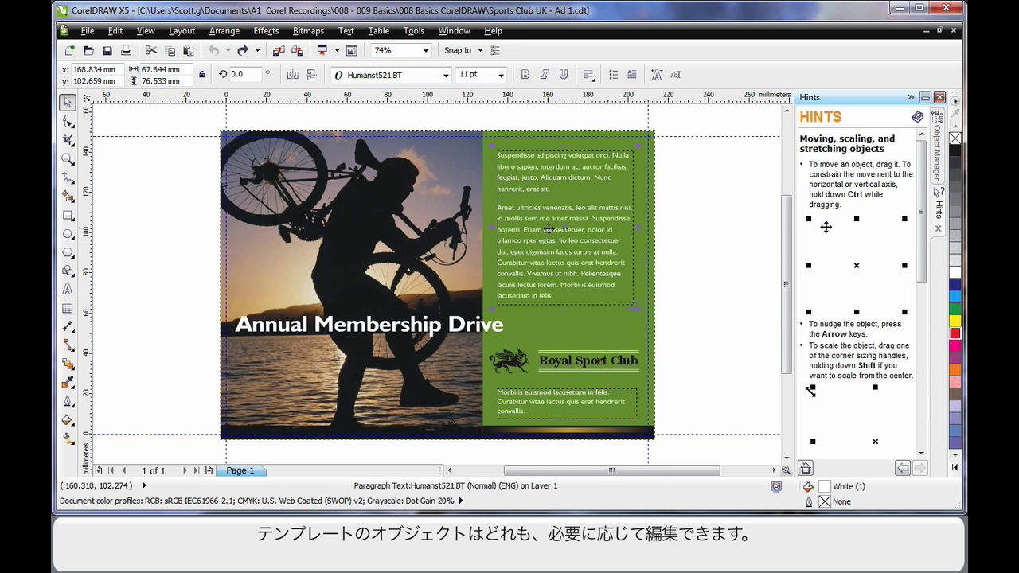
pyautogui.click(570, 366)
pyautogui.click(955, 334)
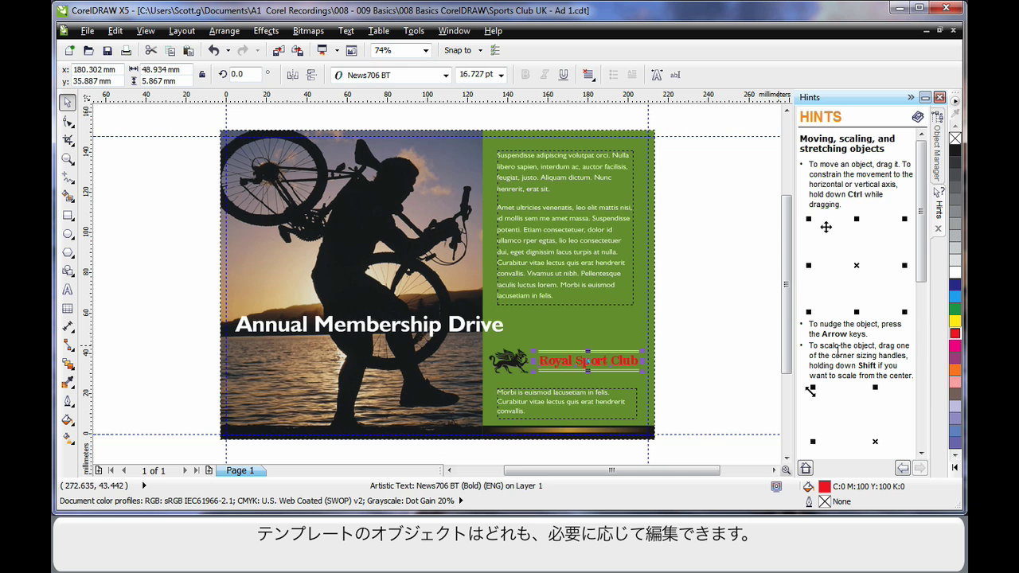
pyautogui.click(493, 331)
pyautogui.click(495, 330)
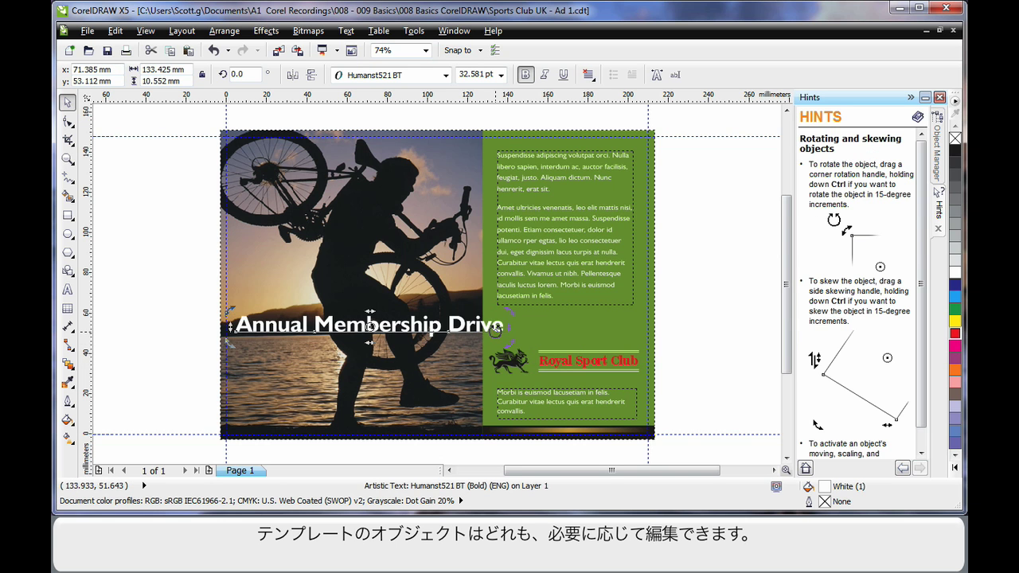
pyautogui.moveTo(496, 327); pyautogui.dragTo(519, 304)
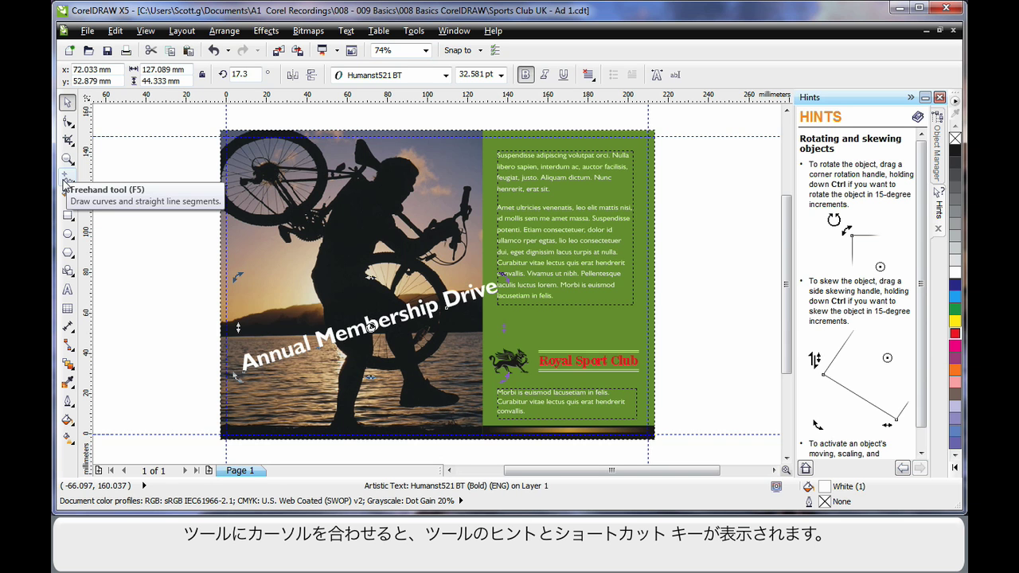
pyautogui.click(68, 215)
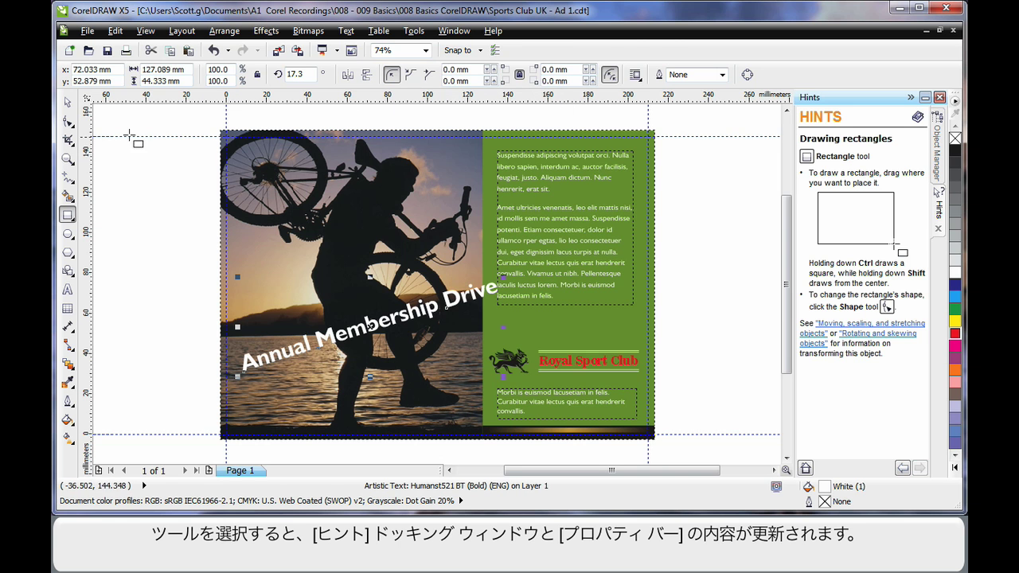
pyautogui.press('space')
pyautogui.click(143, 188)
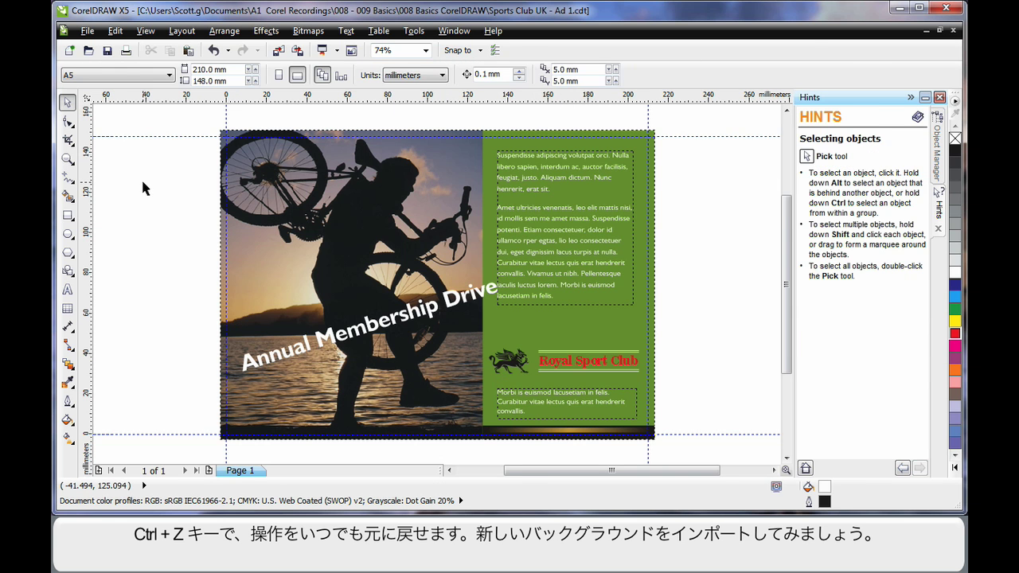
pyautogui.hotkey('ctrl', 'z')
pyautogui.hotkey('ctrl', 'z')
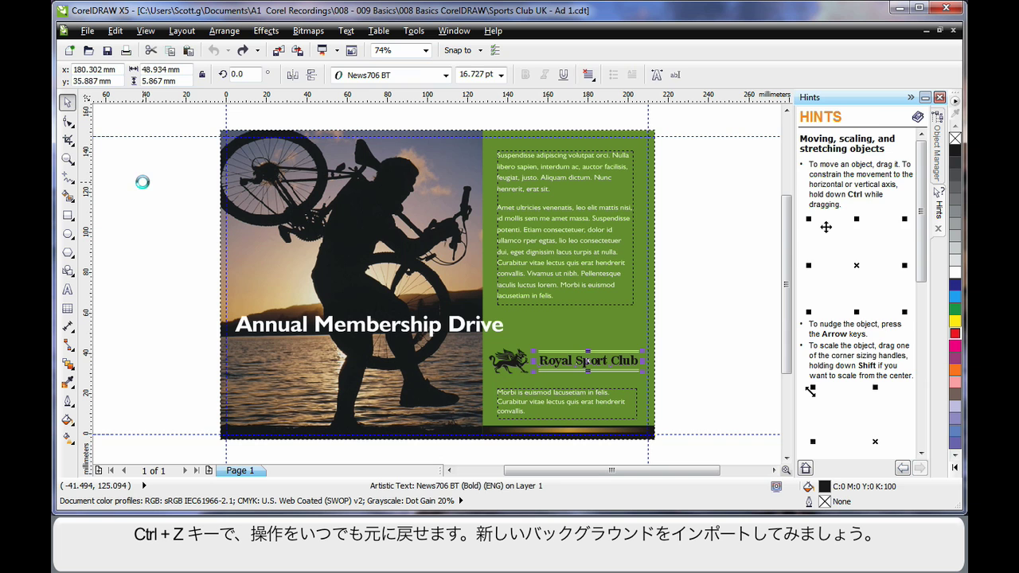
# Import PH00896.jpg from the Undersea folder, centred on the page.
pyautogui.click(149, 216)
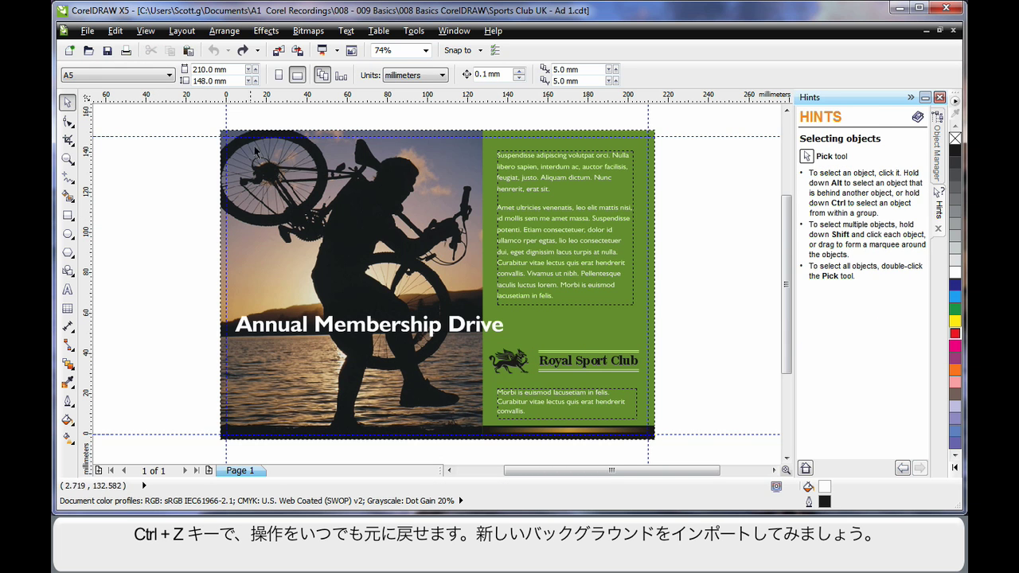
pyautogui.click(278, 51)
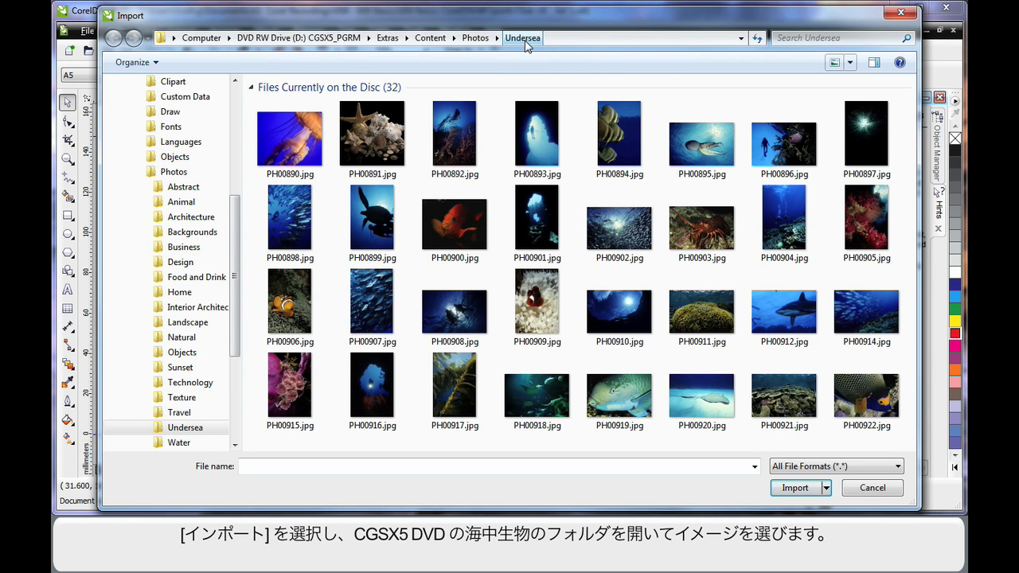
pyautogui.click(784, 157)
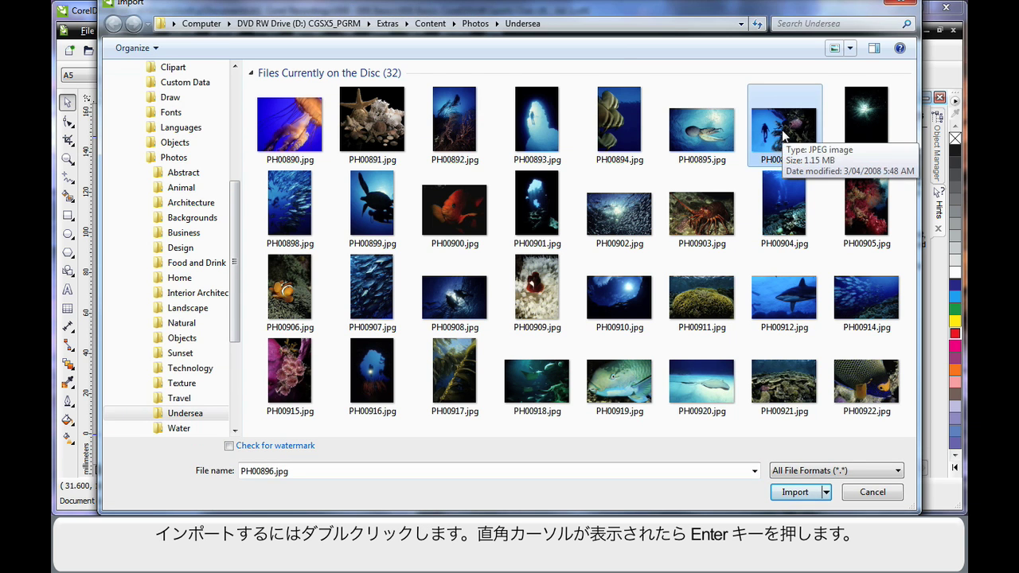
pyautogui.doubleClick(782, 149)
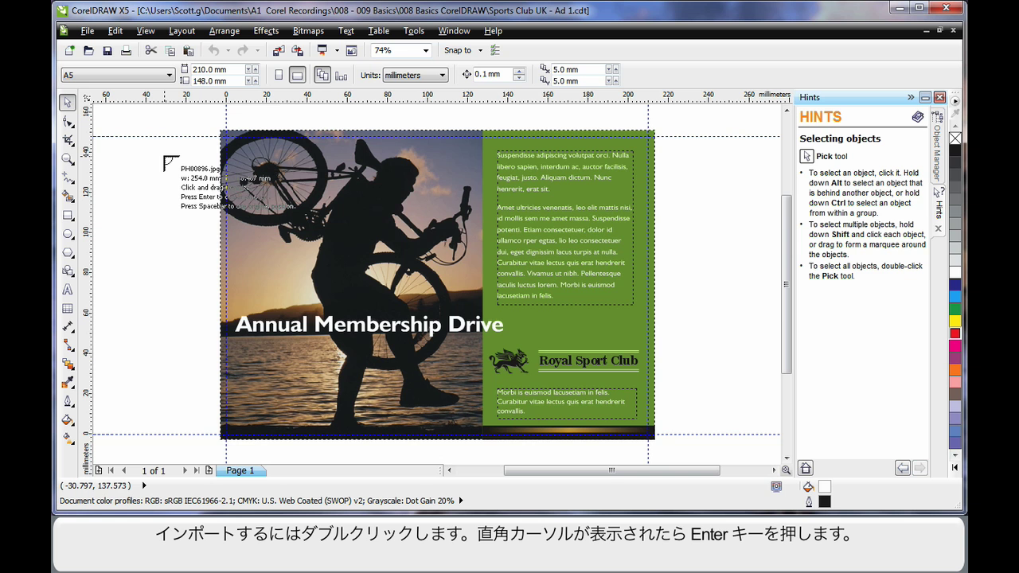
pyautogui.press('Return')
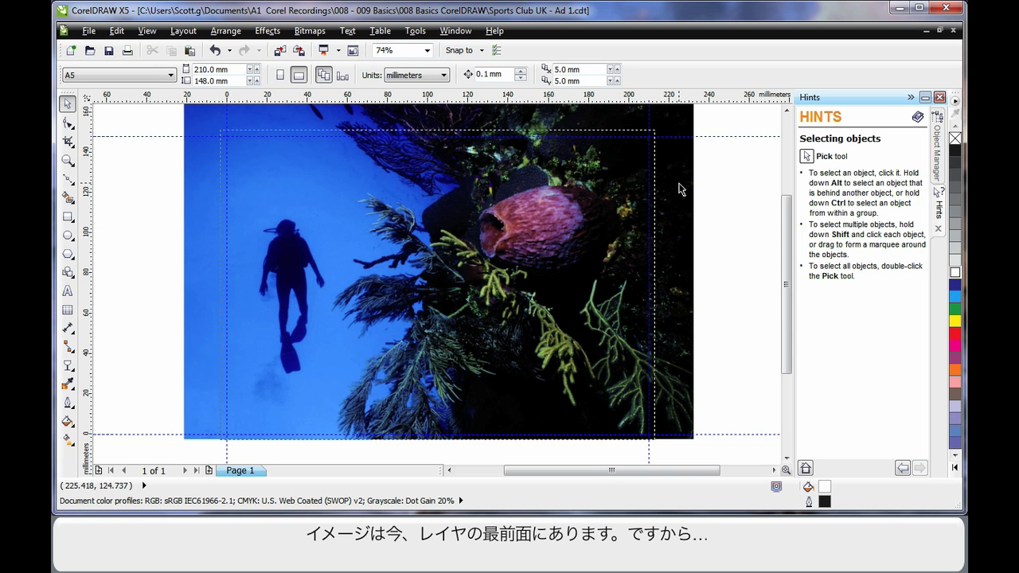
pyautogui.click(938, 147)
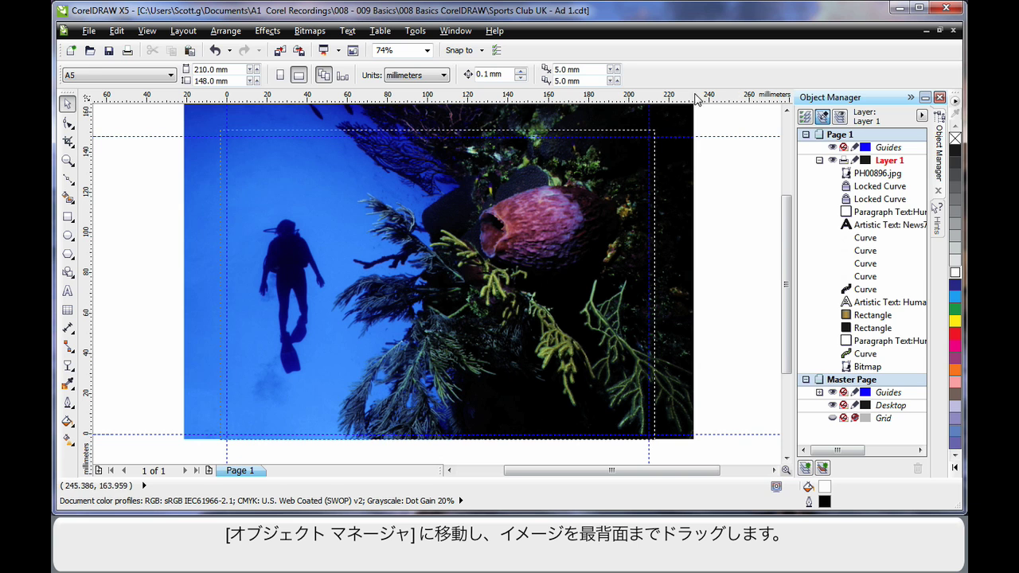
# Send the diver photo to the back and delete the cyclist photo.
pyautogui.click(673, 178)
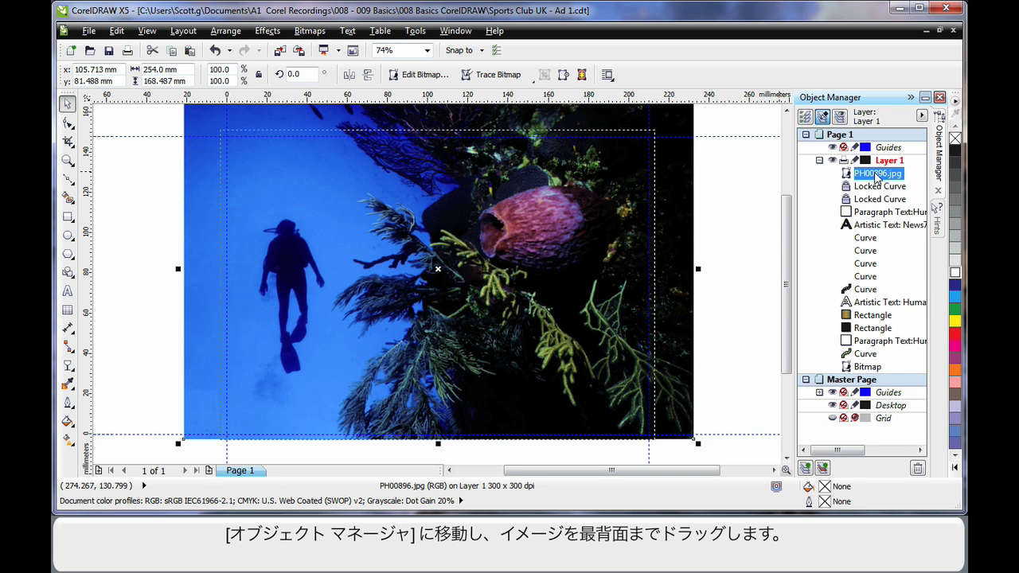
pyautogui.moveTo(876, 176); pyautogui.dragTo(884, 375)
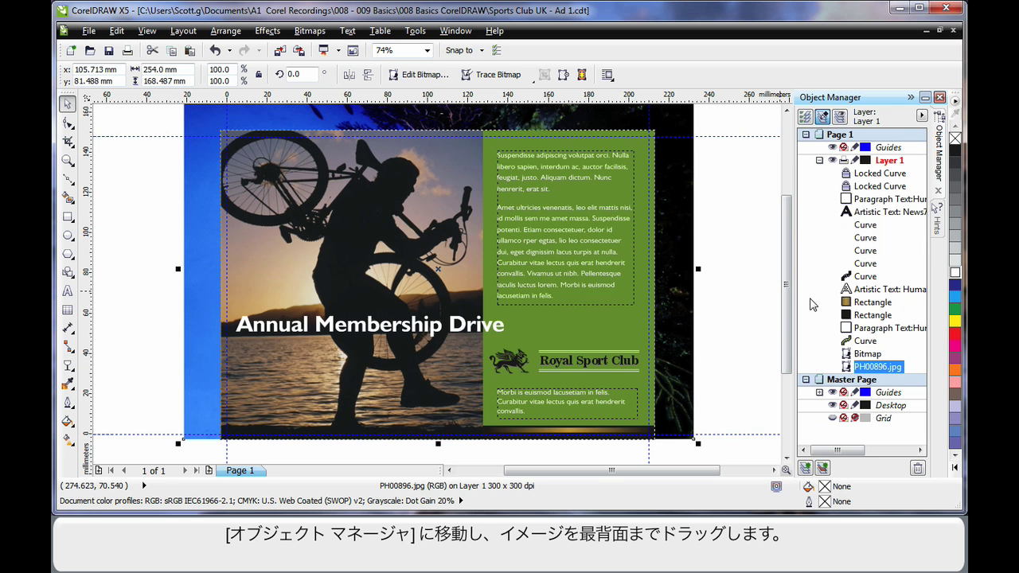
pyautogui.click(734, 277)
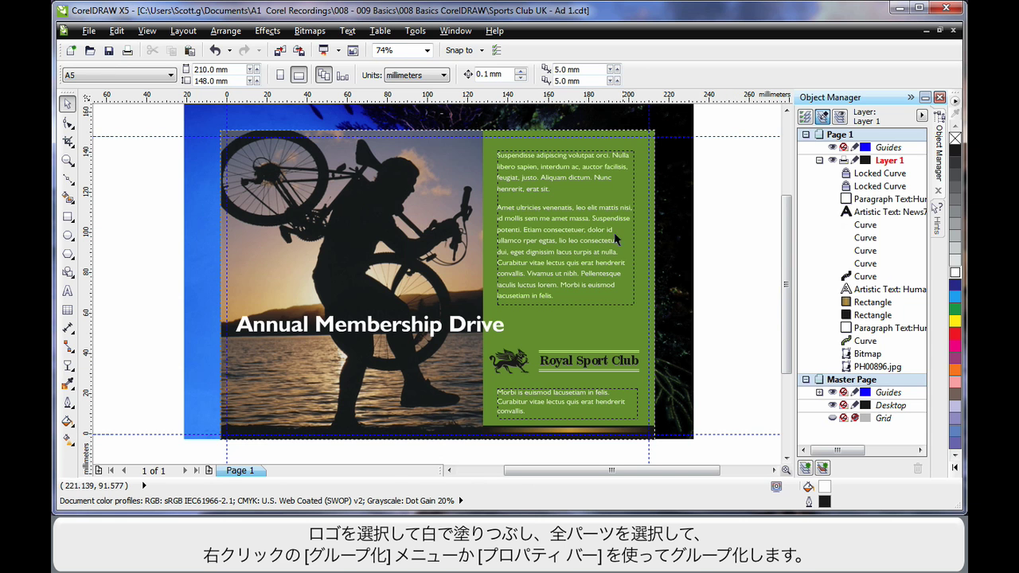
pyautogui.click(441, 223)
pyautogui.press('Delete')
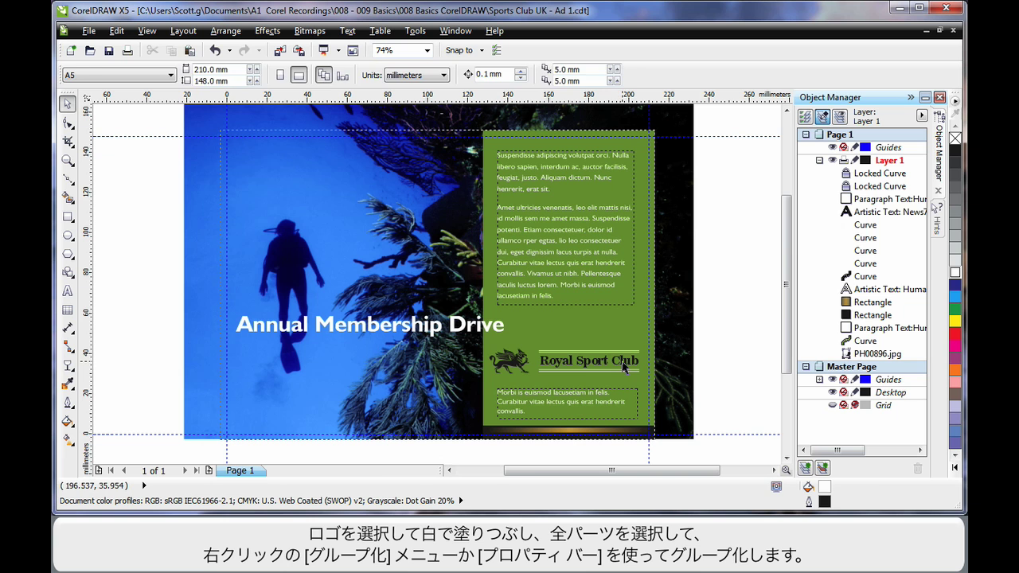
# Fill the Royal Sport Club text and the griffin logo with white.
pyautogui.click(621, 364)
pyautogui.click(955, 273)
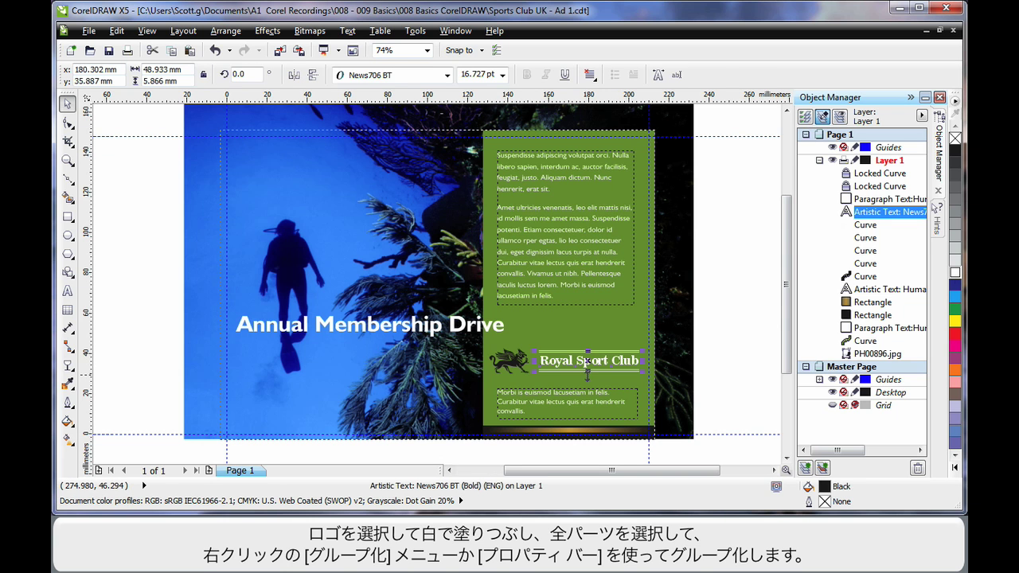
pyautogui.click(516, 364)
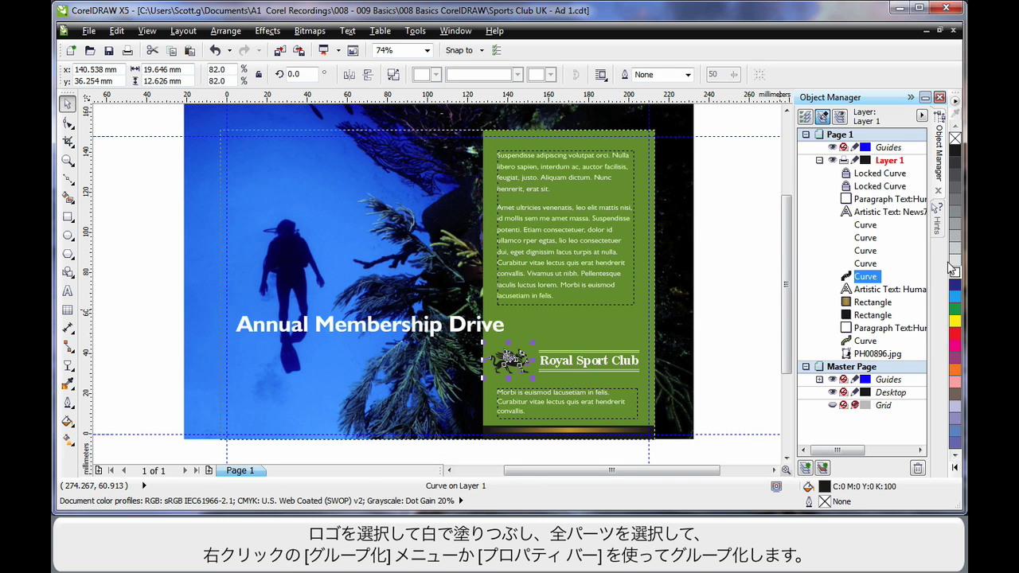
pyautogui.click(955, 273)
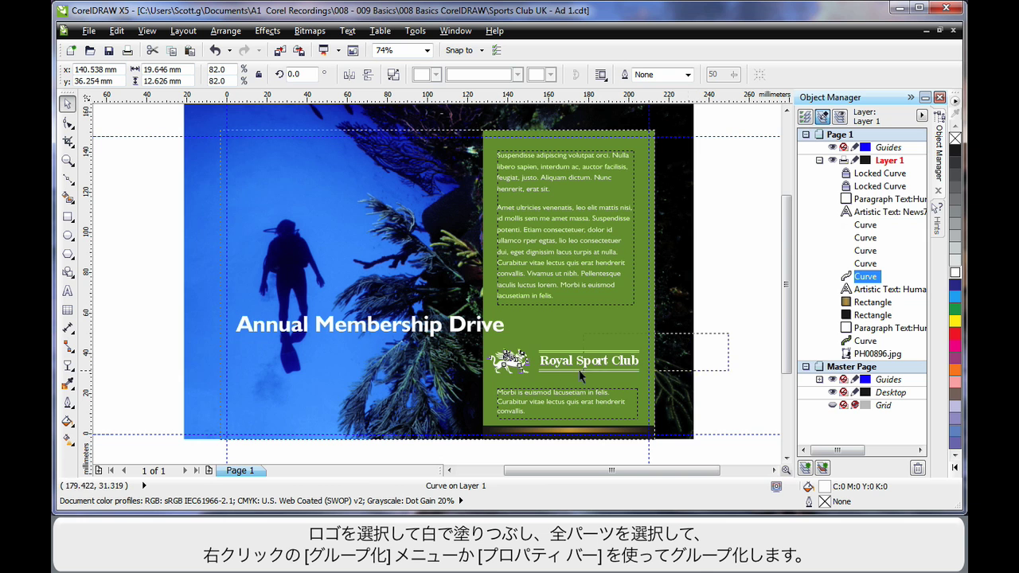
# Group the six logo parts and move the group under the title.
pyautogui.moveTo(728, 335); pyautogui.dragTo(476, 382)
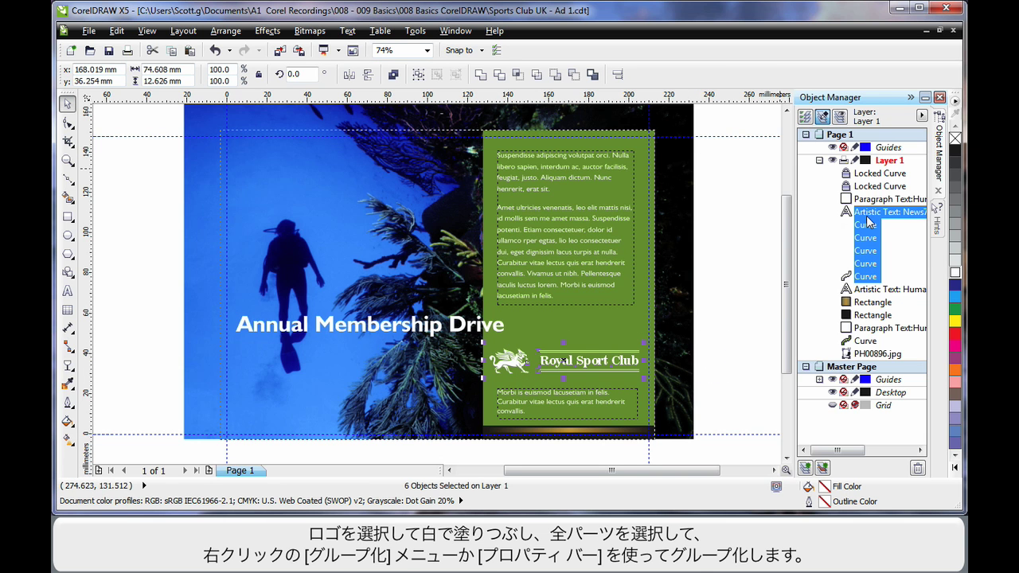
pyautogui.rightClick(867, 241)
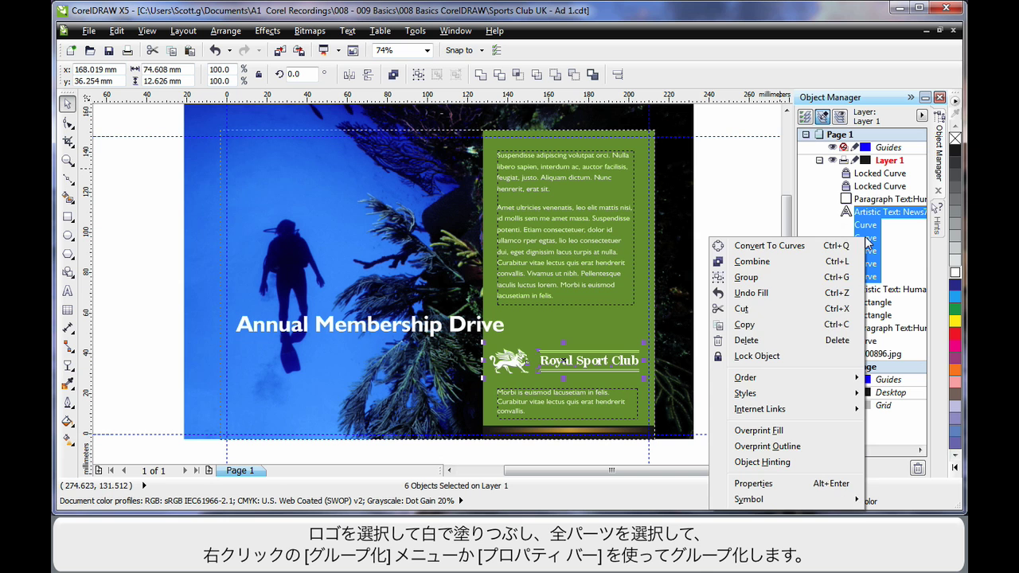
pyautogui.click(418, 75)
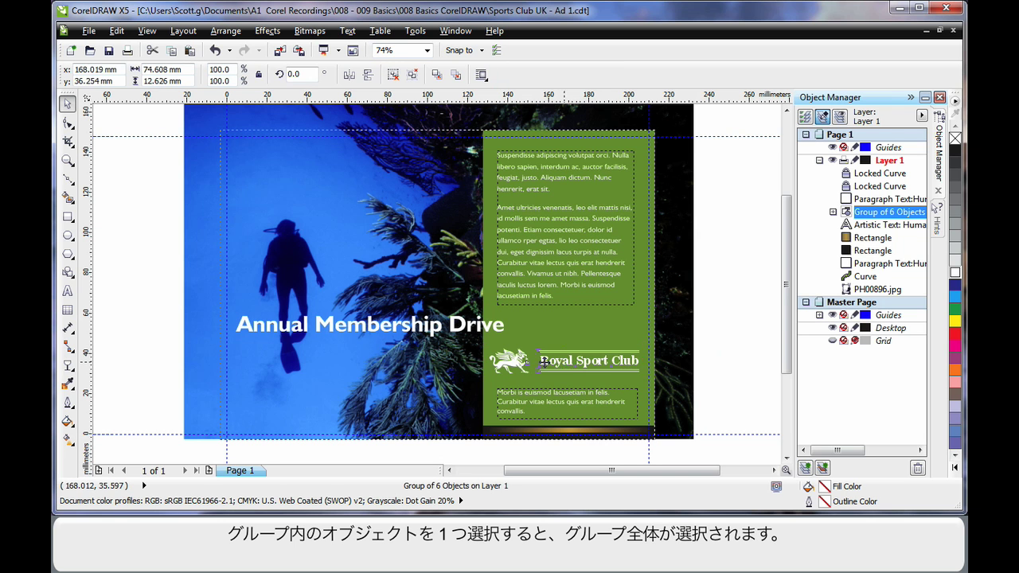
pyautogui.moveTo(562, 363); pyautogui.dragTo(313, 357)
# Enlarge the logo group to about 132% and move it and the title higher.
pyautogui.moveTo(404, 384); pyautogui.dragTo(413, 401)
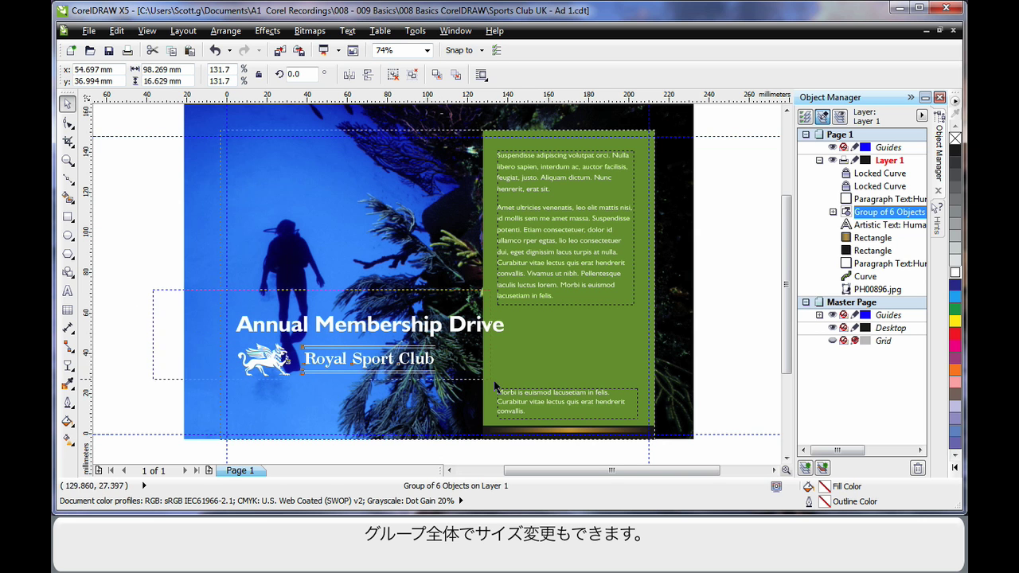
pyautogui.moveTo(155, 291); pyautogui.dragTo(528, 391)
pyautogui.moveTo(373, 344); pyautogui.dragTo(375, 305)
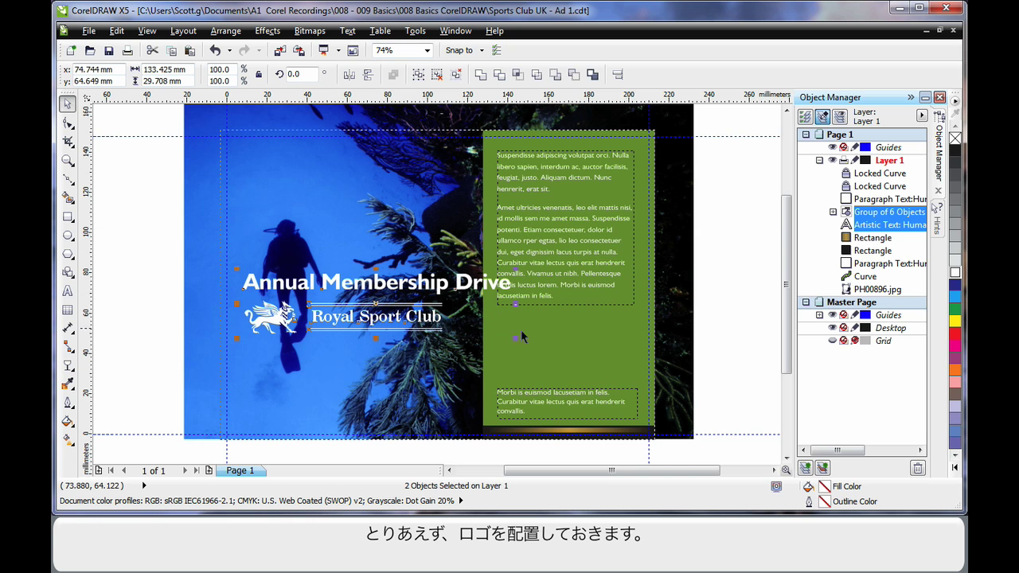
# Delete the green panel, the bottom text block and the gold rectangle.
pyautogui.click(589, 345)
pyautogui.press('Delete')
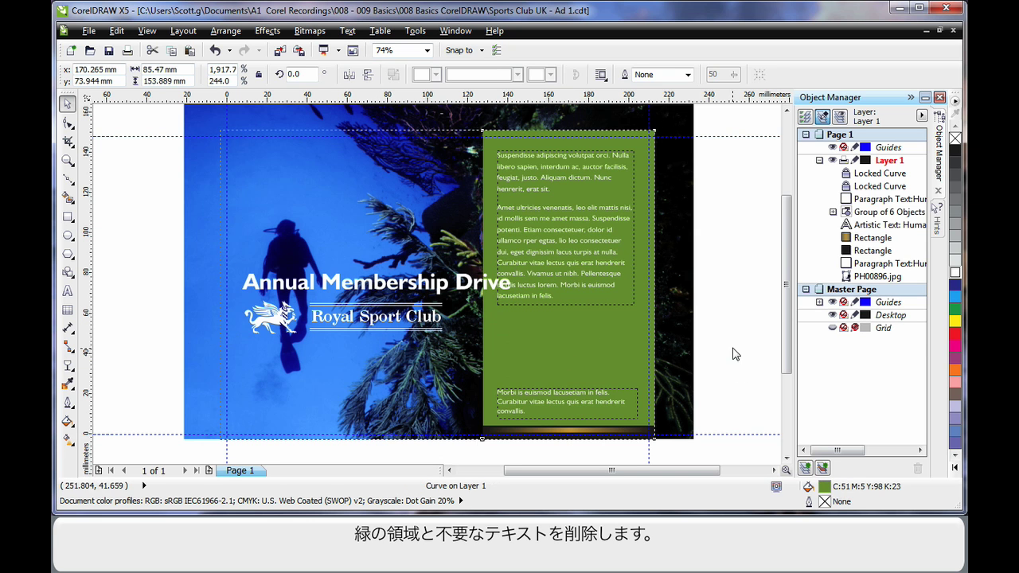
pyautogui.moveTo(714, 374); pyautogui.dragTo(451, 442)
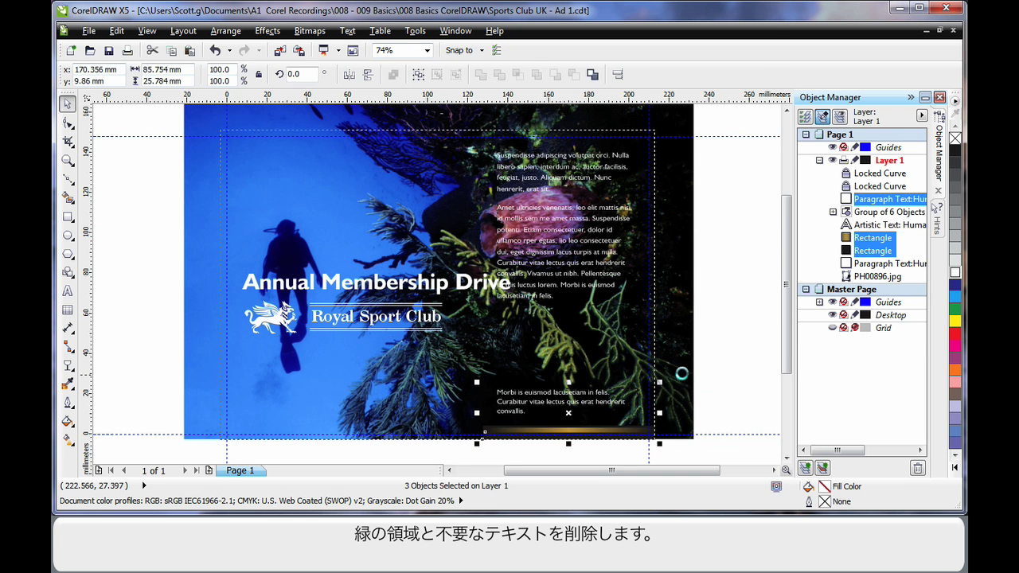
pyautogui.press('Delete')
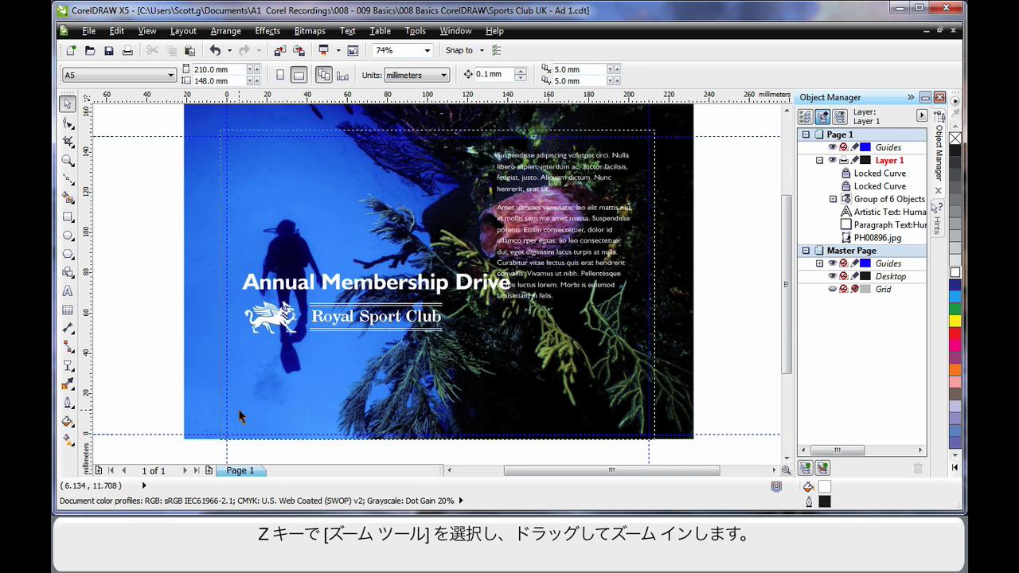
# Zoom in on the logo and change its wording to Royal Sport Club UK.
pyautogui.press('z')
pyautogui.moveTo(167, 239); pyautogui.dragTo(530, 453)
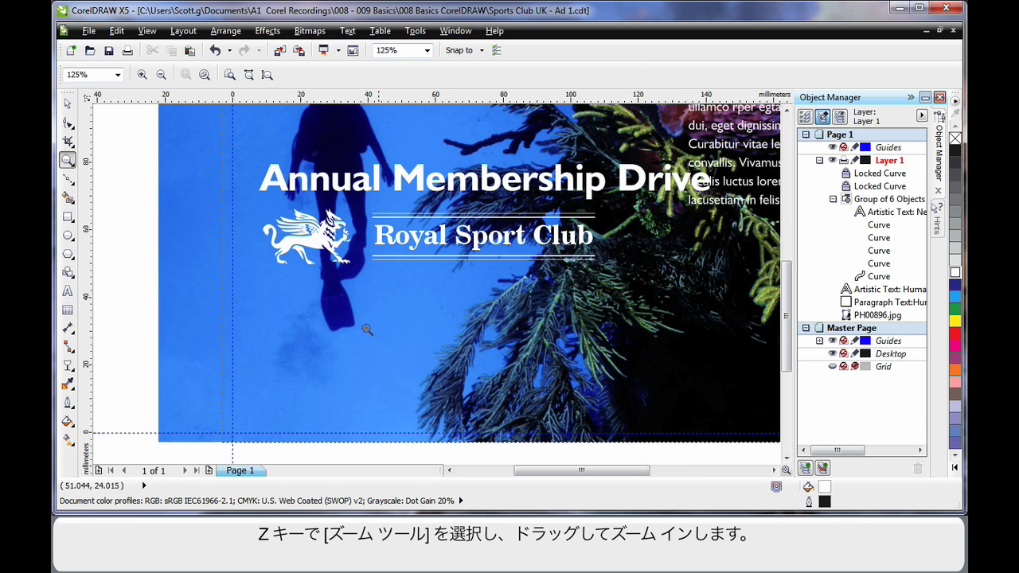
pyautogui.click(68, 293)
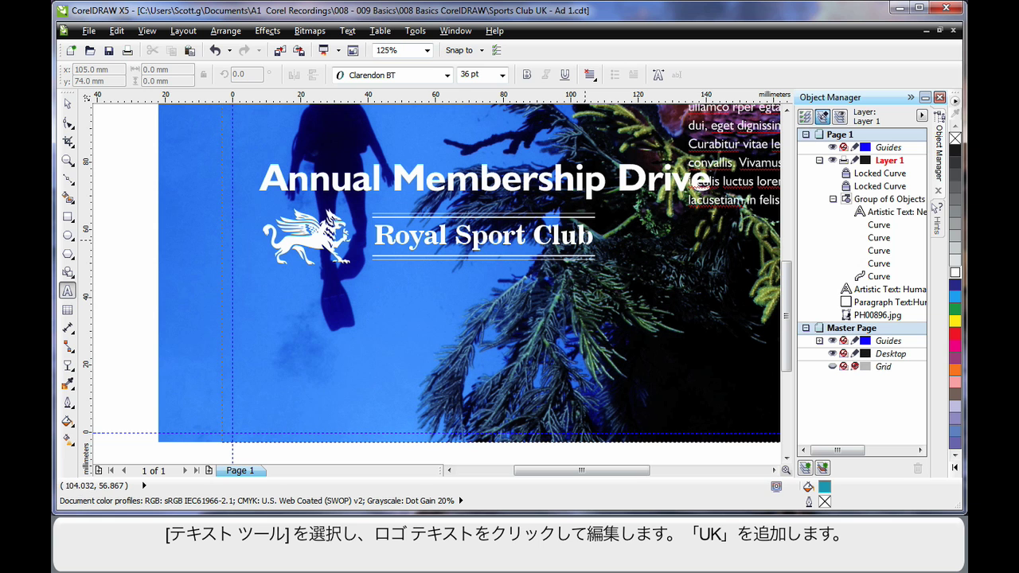
pyautogui.click(593, 242)
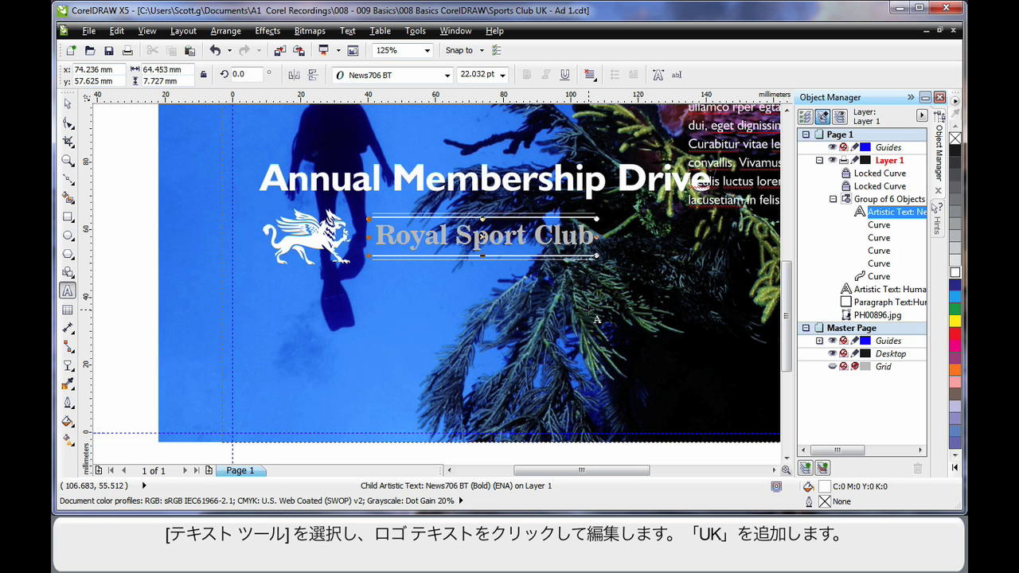
pyautogui.write(' U')
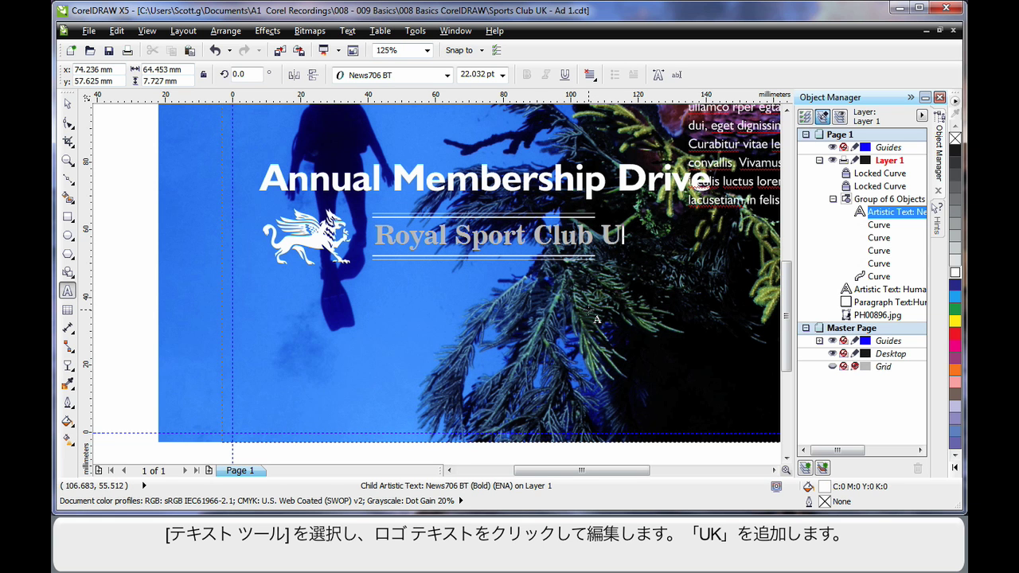
pyautogui.write('K')
pyautogui.press('BackSpace')
pyautogui.press('BackSpace')
pyautogui.write('K')
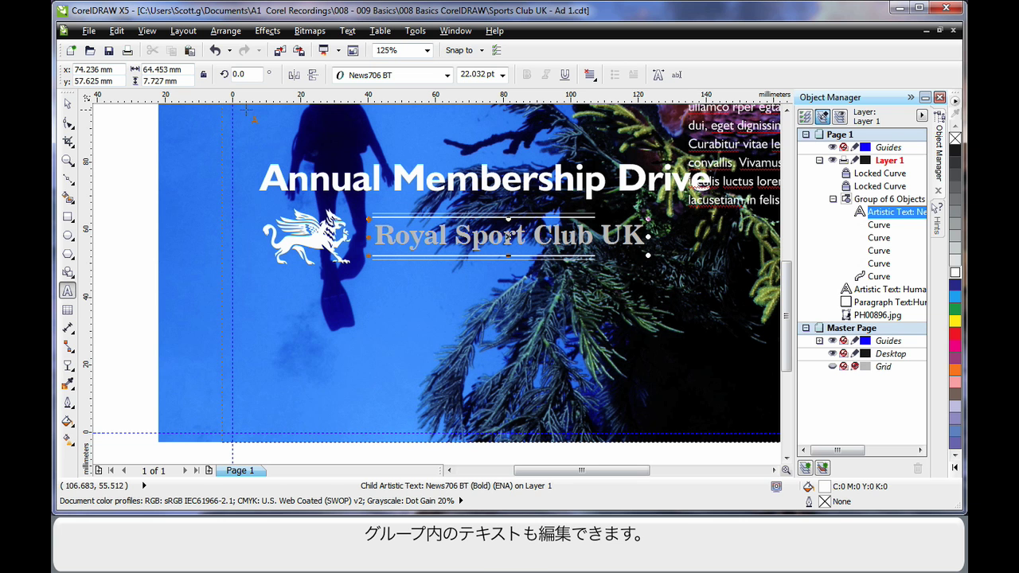
pyautogui.click(67, 104)
# Shrink the logo text to about 82% and nudge it slightly down.
pyautogui.hotkey('ctrl', 'space')
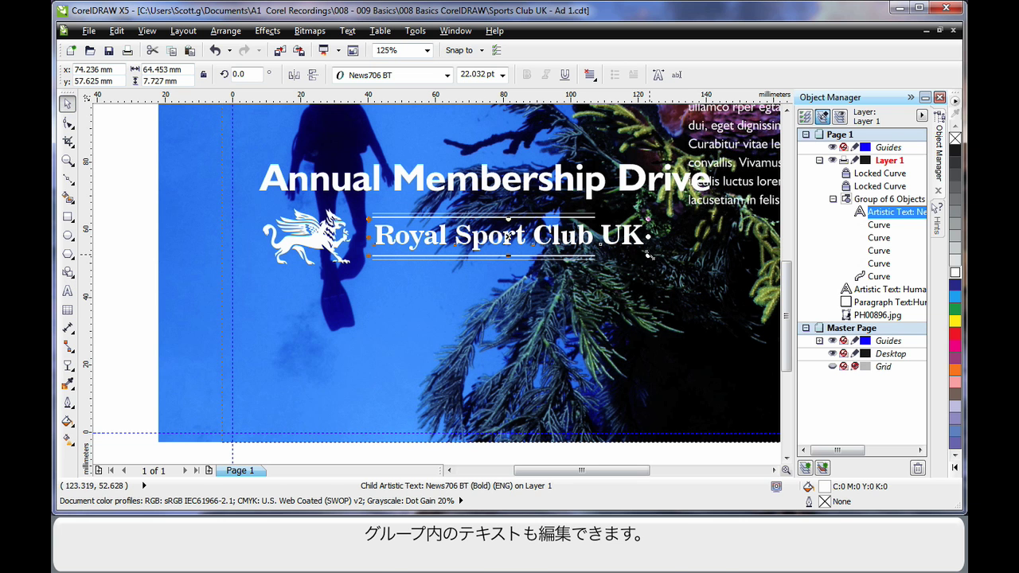
pyautogui.moveTo(647, 253); pyautogui.dragTo(599, 274)
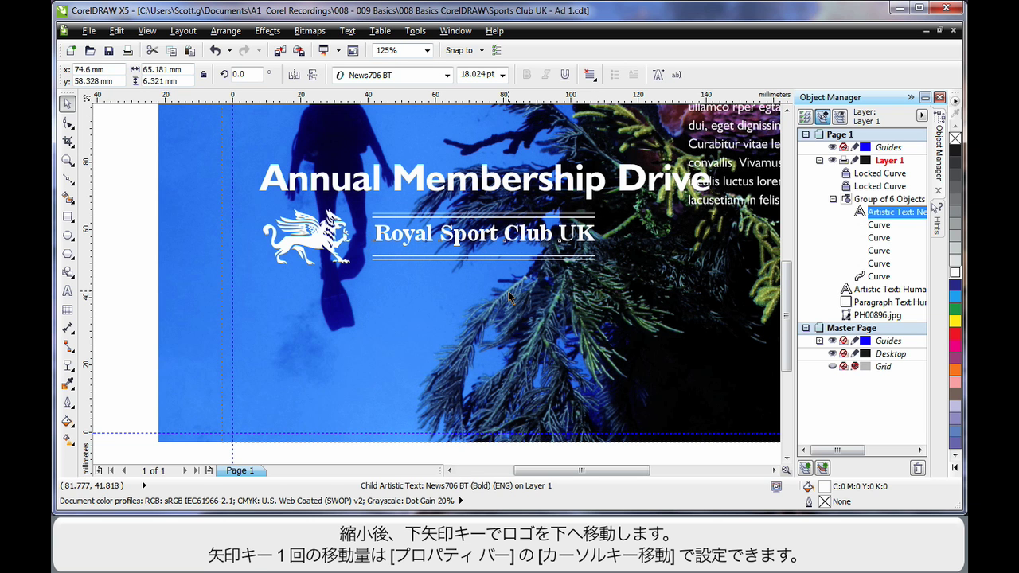
pyautogui.press('Down')
pyautogui.press('Down')
pyautogui.press('Down')
pyautogui.press('Down')
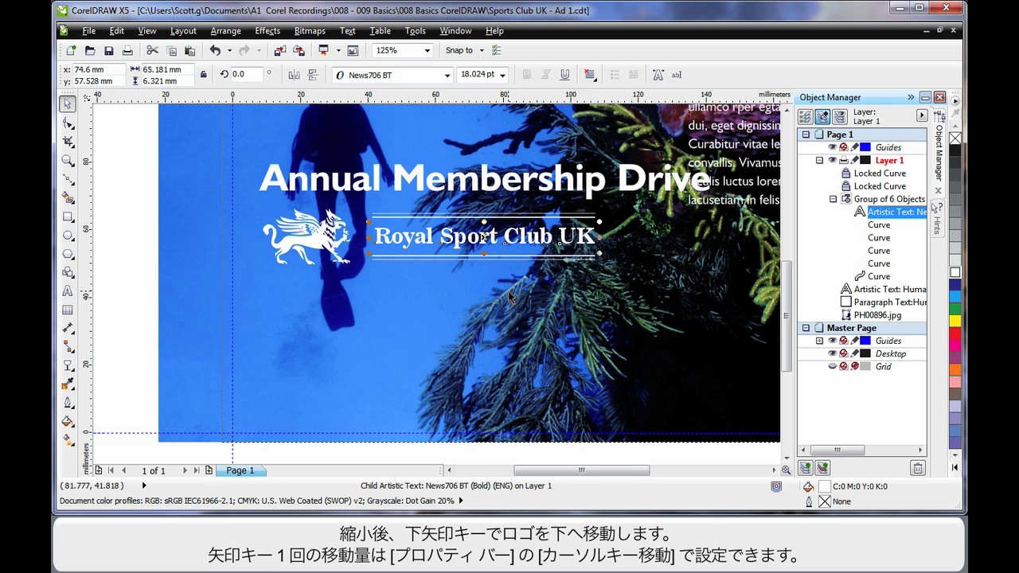
pyautogui.press('Down')
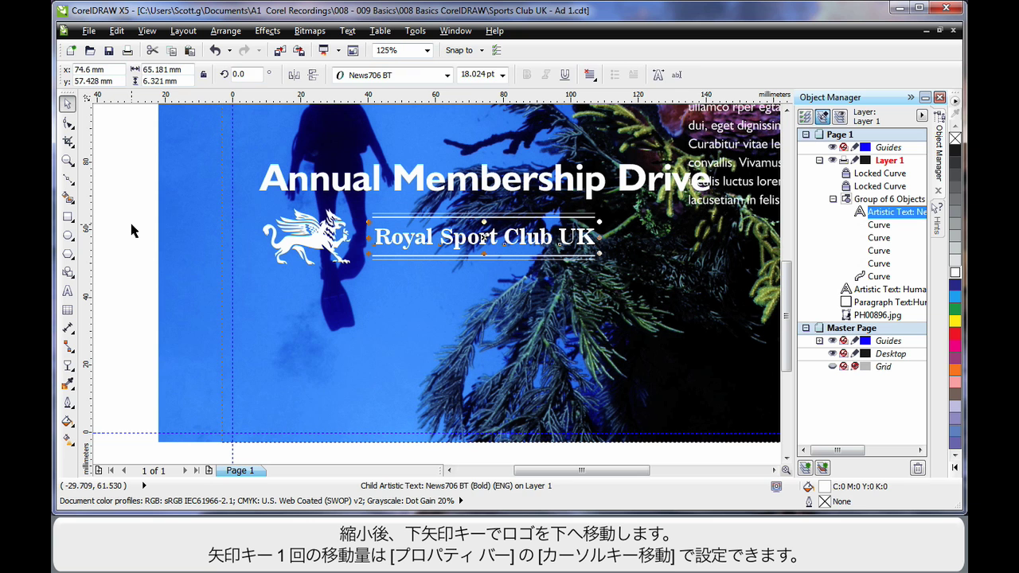
pyautogui.click(133, 230)
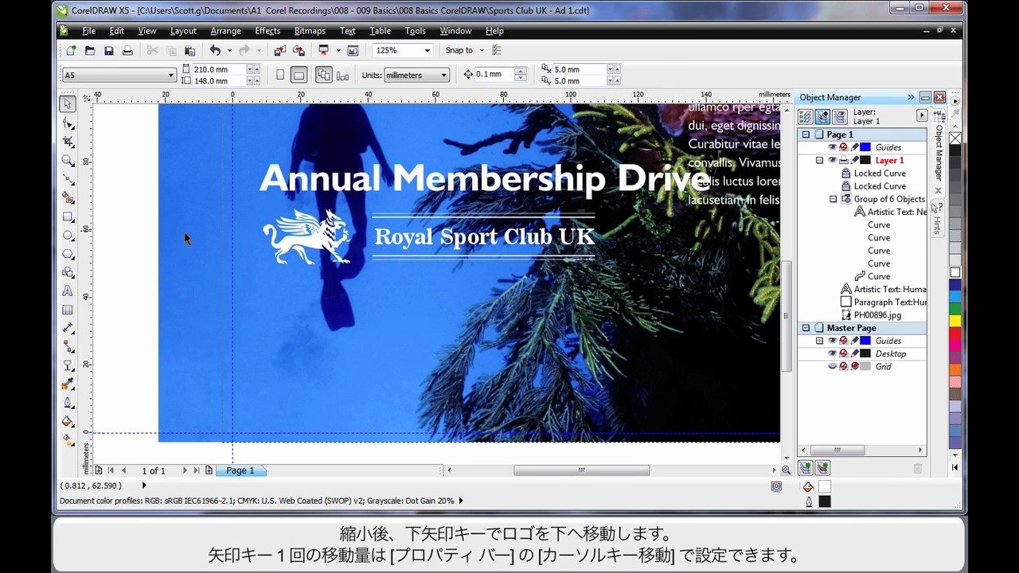
# Draw a paragraph text frame below the logo and place a copy to its right.
pyautogui.click(69, 293)
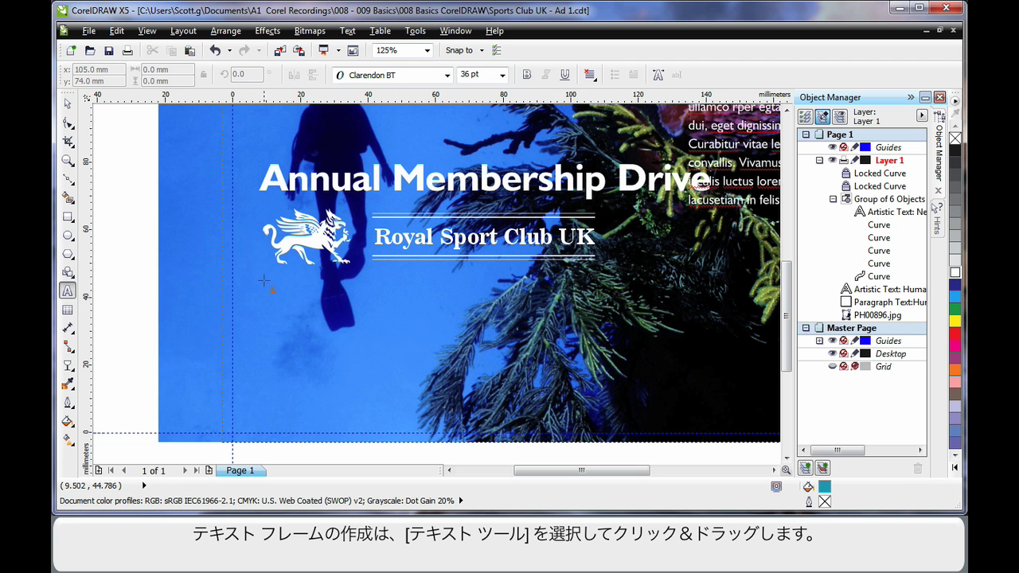
pyautogui.moveTo(264, 279); pyautogui.dragTo(407, 422)
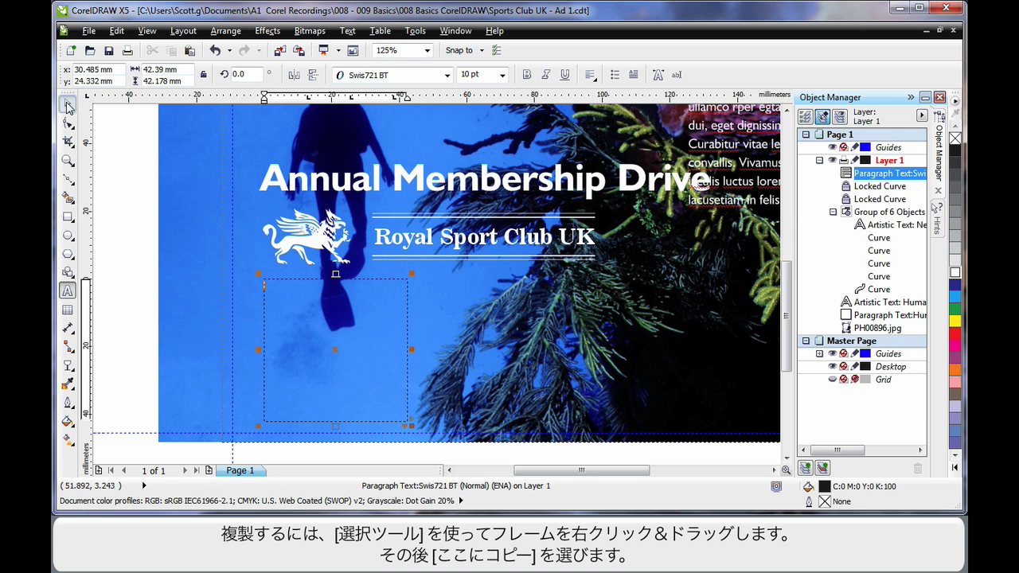
pyautogui.click(67, 104)
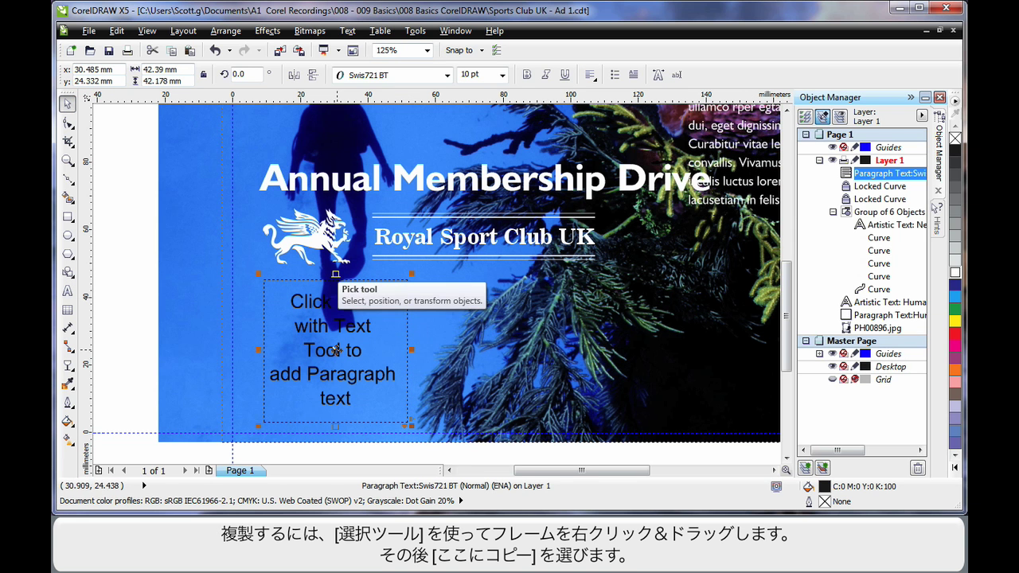
pyautogui.moveTo(366, 359); pyautogui.dragTo(493, 356)
pyautogui.click(537, 380)
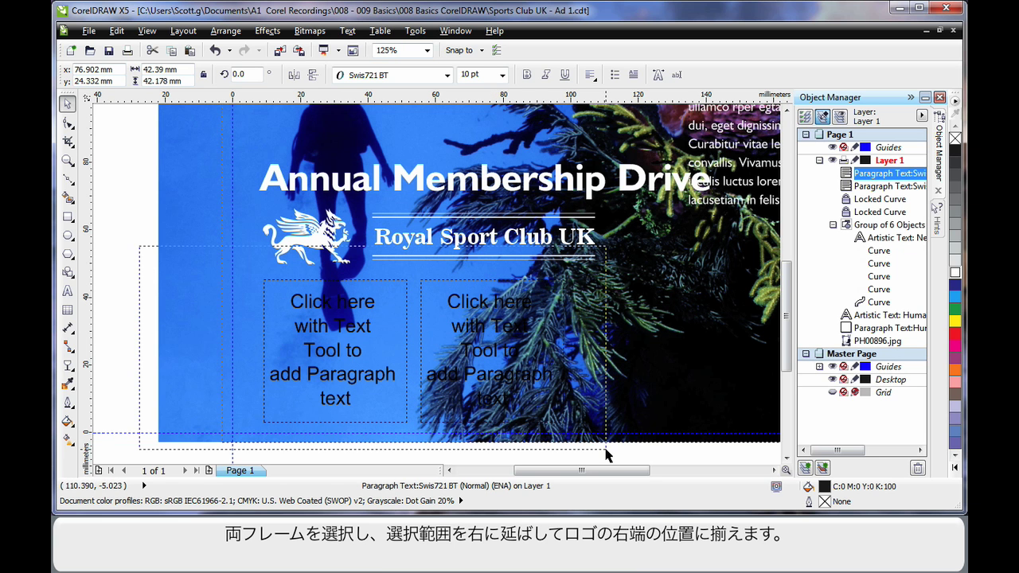
# Widen both text frames to line up with the logo's right edge.
pyautogui.moveTo(605, 453); pyautogui.dragTo(255, 271)
pyautogui.moveTo(567, 351); pyautogui.dragTo(599, 351)
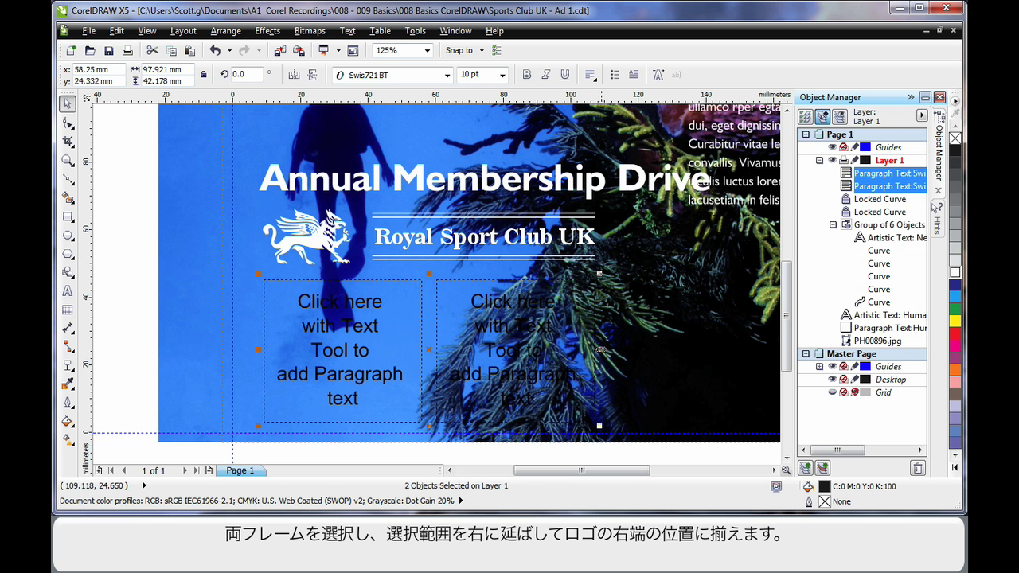
pyautogui.click(145, 303)
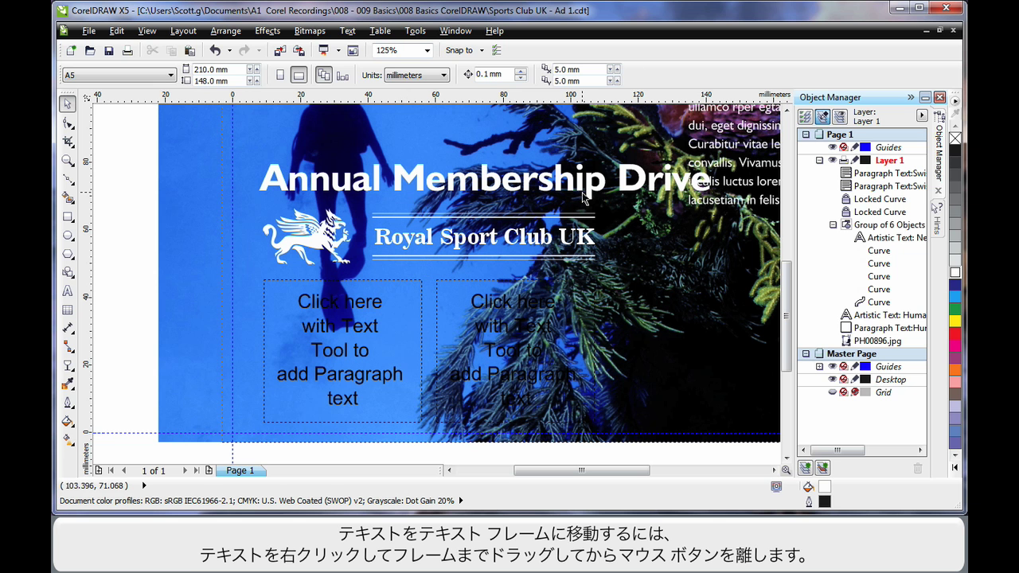
# Drop the loose body text onto the left frame using Move Into Text.
pyautogui.click(727, 148)
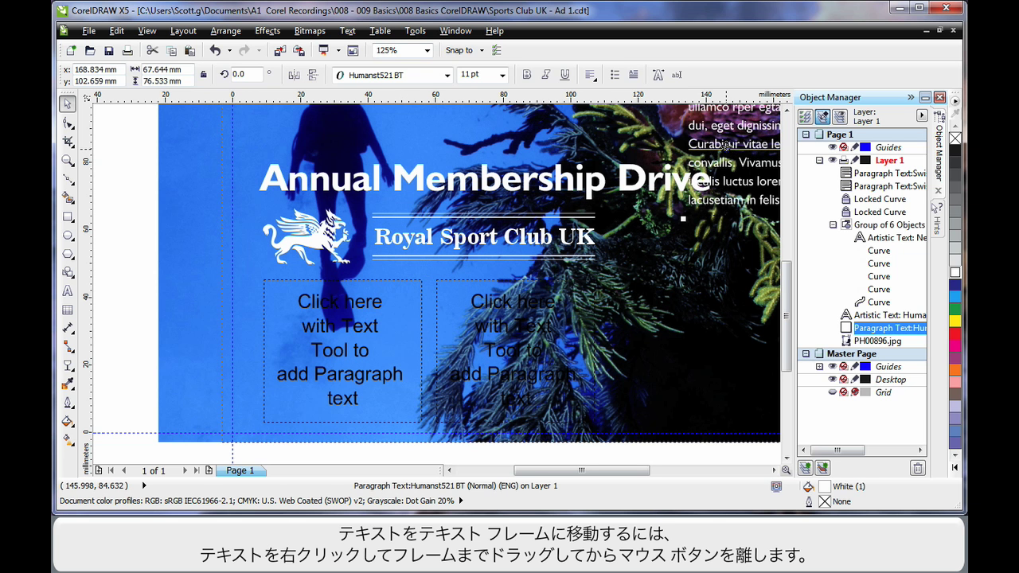
pyautogui.moveTo(727, 149)
pyautogui.mouseDown()
pyautogui.moveTo(425, 268)
pyautogui.moveTo(406, 330)
pyautogui.mouseUp()
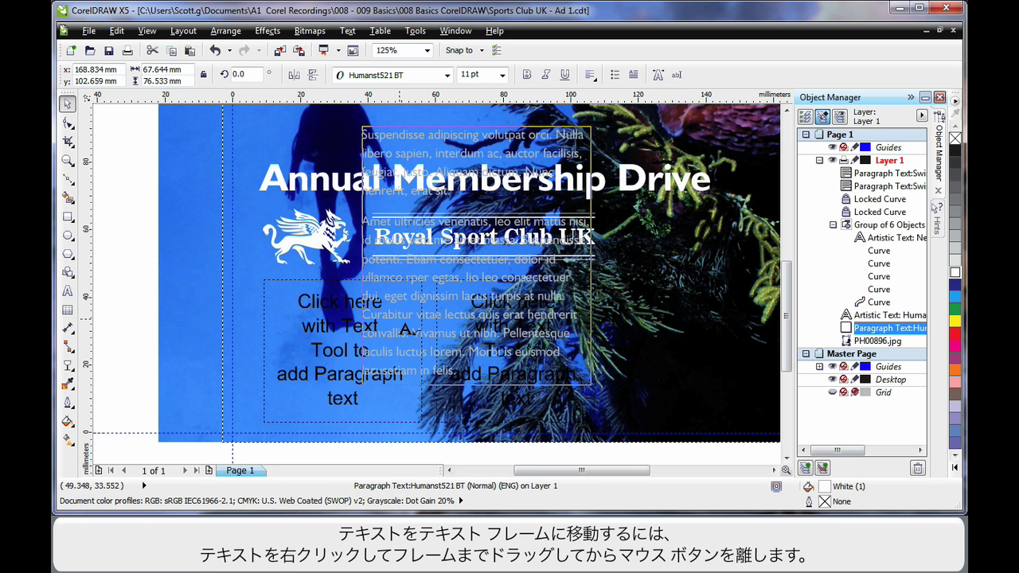
pyautogui.moveTo(406, 329); pyautogui.dragTo(401, 321)
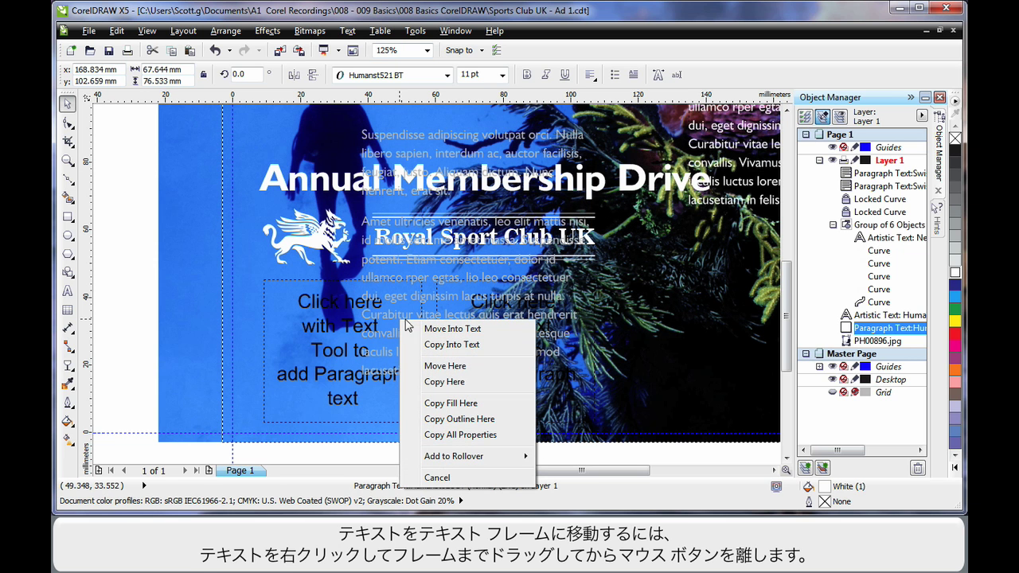
pyautogui.click(487, 334)
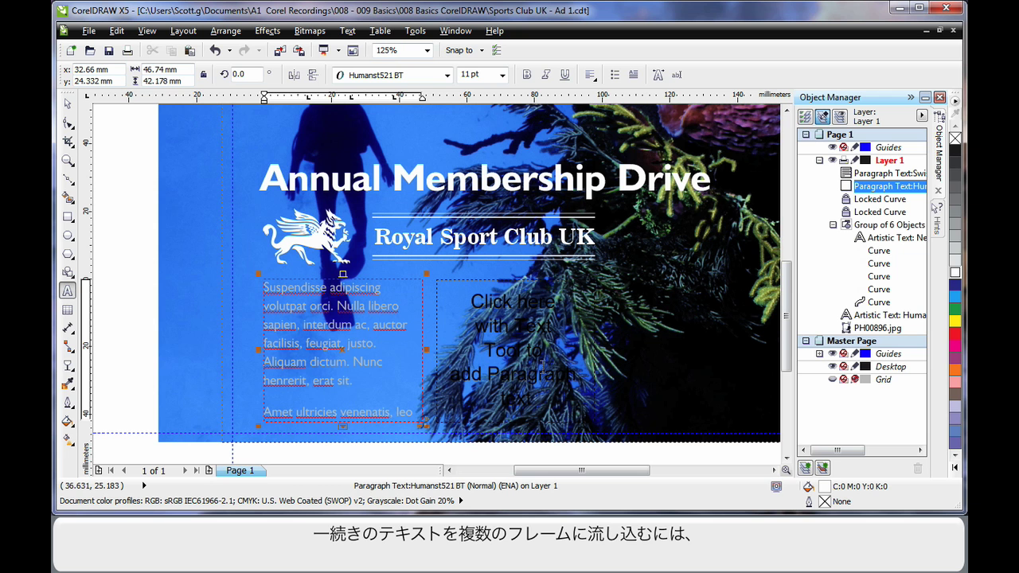
# Link the overflow text into the second frame and fully justify both columns.
pyautogui.click(342, 426)
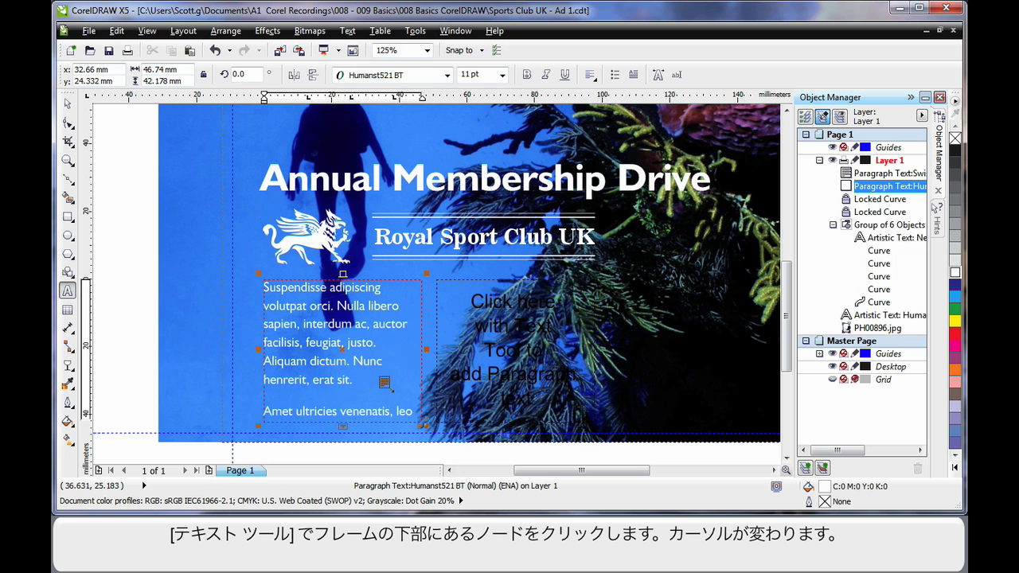
pyautogui.click(470, 331)
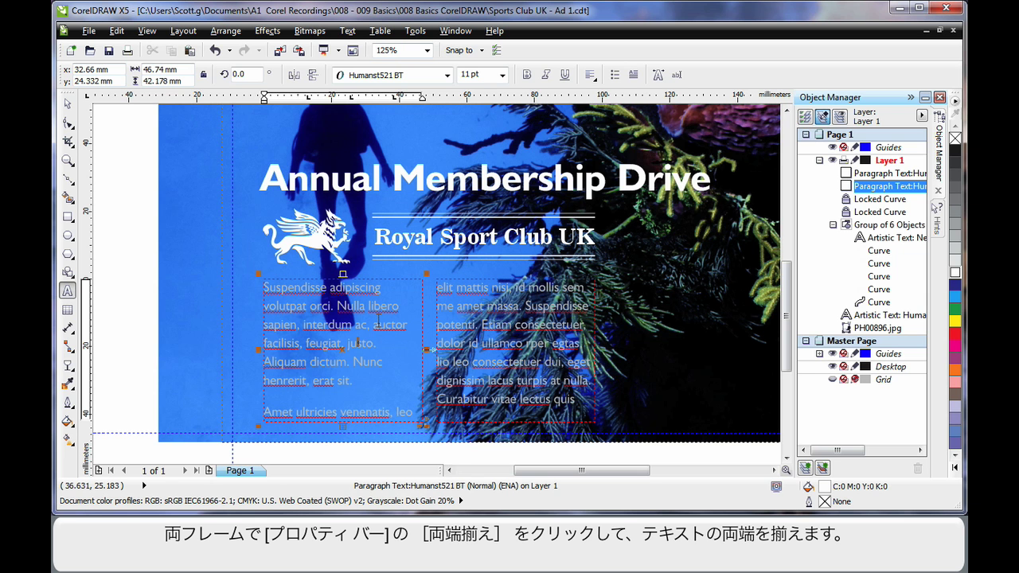
pyautogui.click(590, 74)
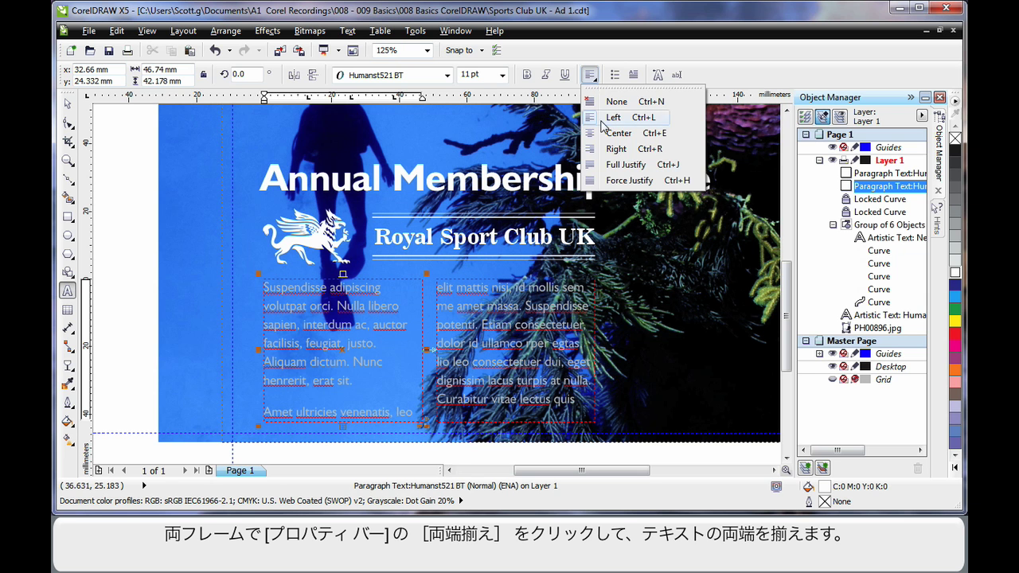
pyautogui.click(627, 164)
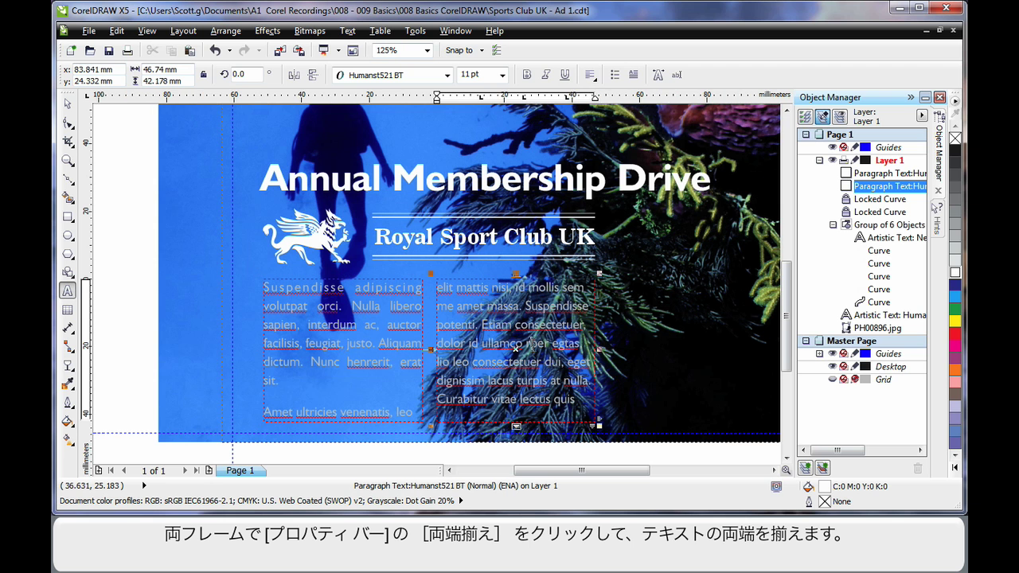
pyautogui.click(590, 75)
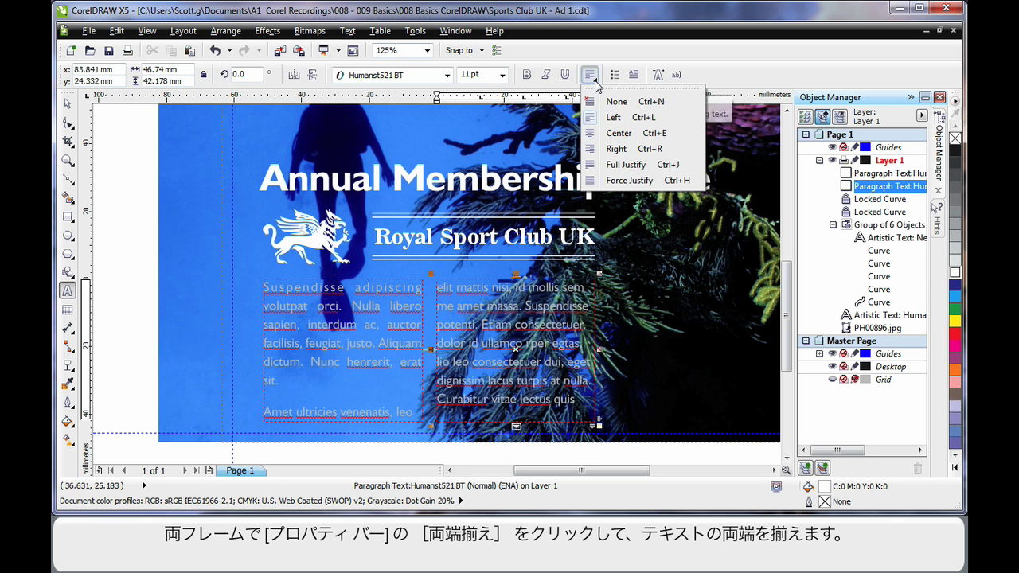
pyautogui.click(625, 165)
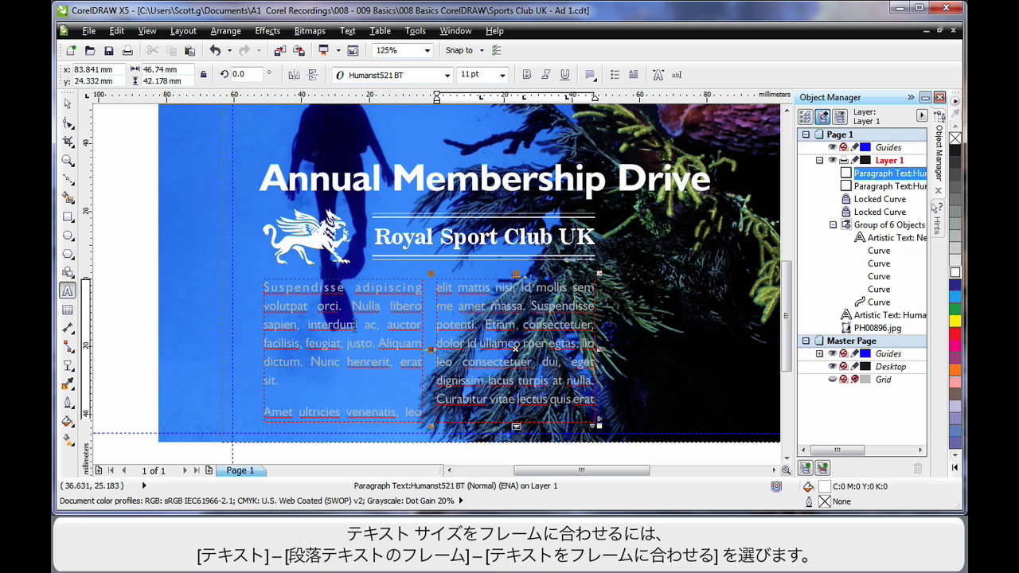
# Apply Fit Text To Frame to the linked columns and view the whole layout.
pyautogui.click(359, 342)
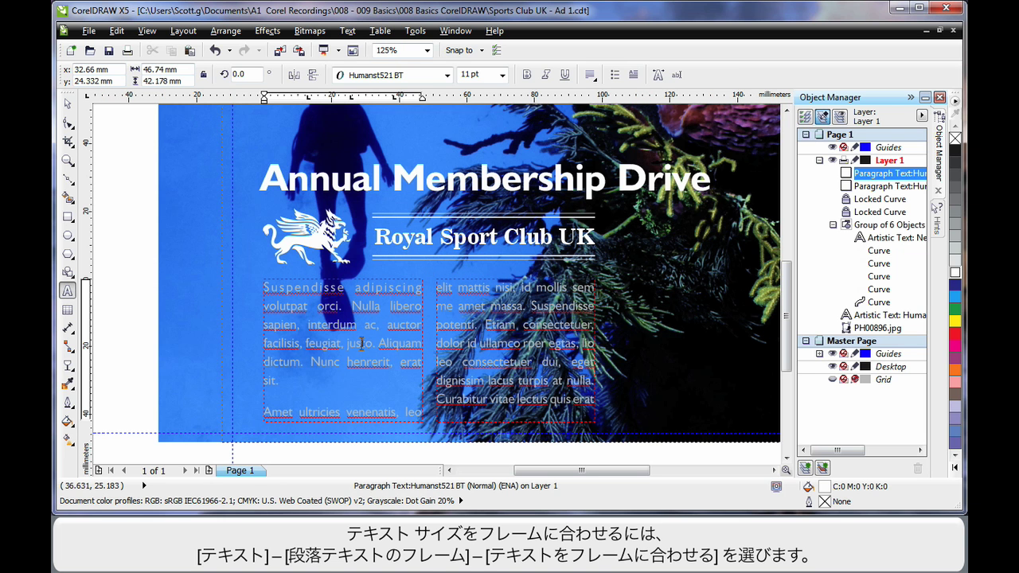
pyautogui.click(348, 31)
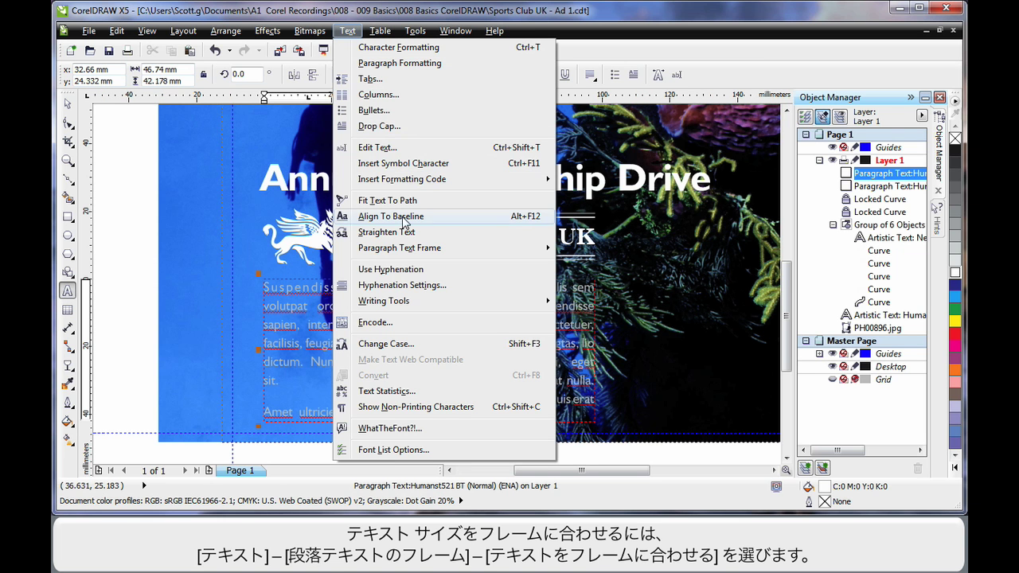
pyautogui.moveTo(398, 247)
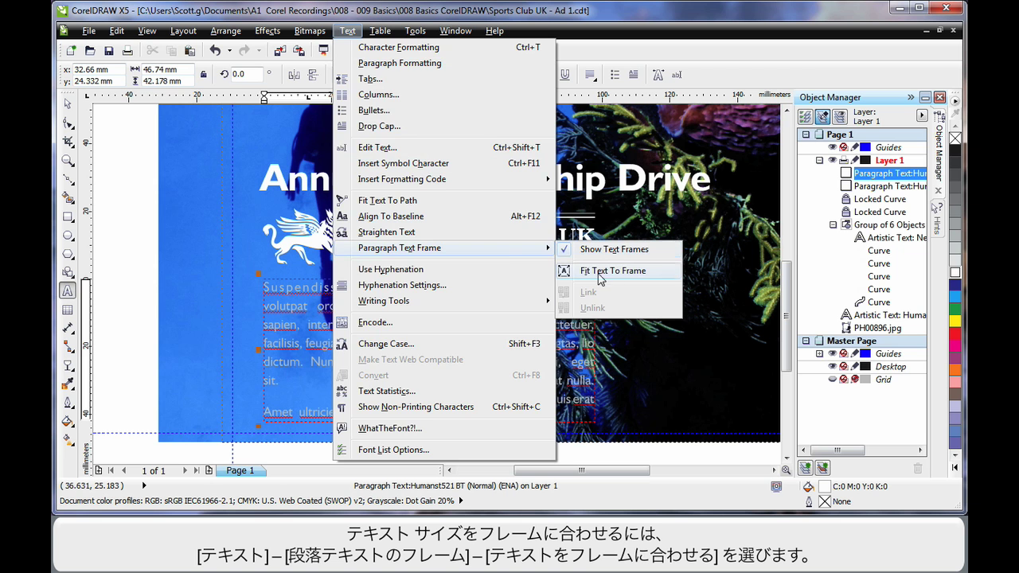
pyautogui.click(634, 273)
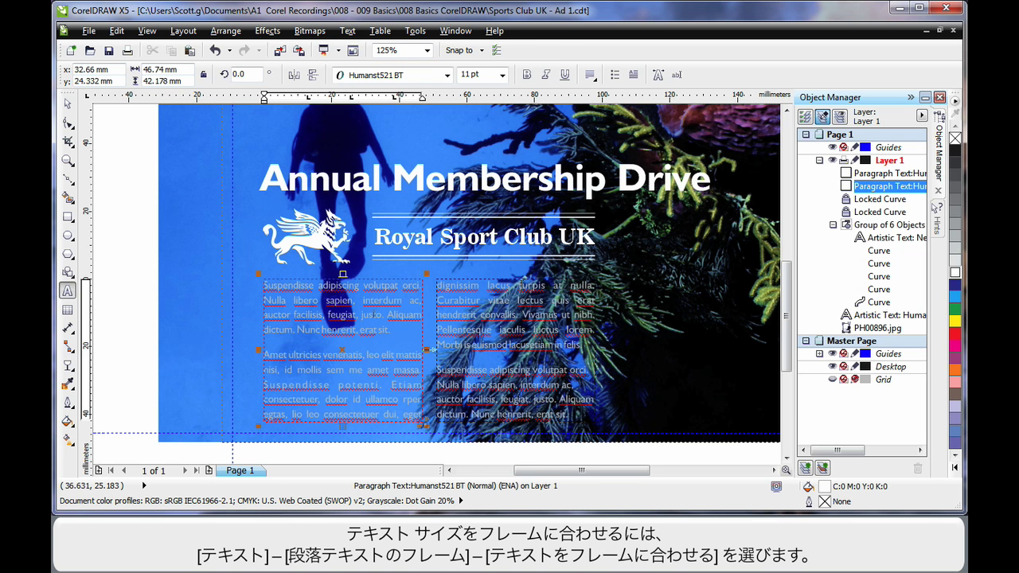
pyautogui.click(68, 104)
pyautogui.click(134, 155)
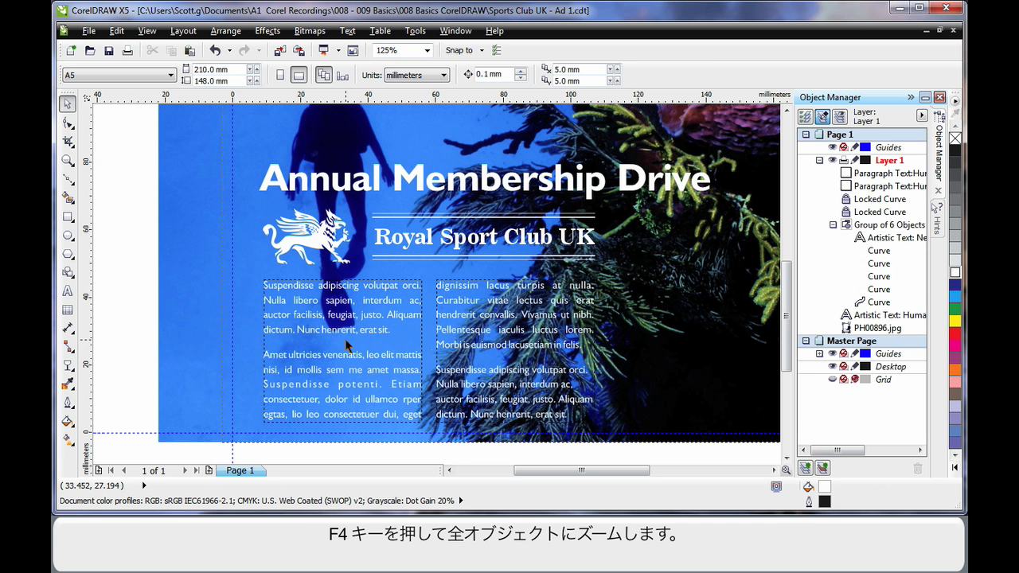
pyautogui.press('F4')
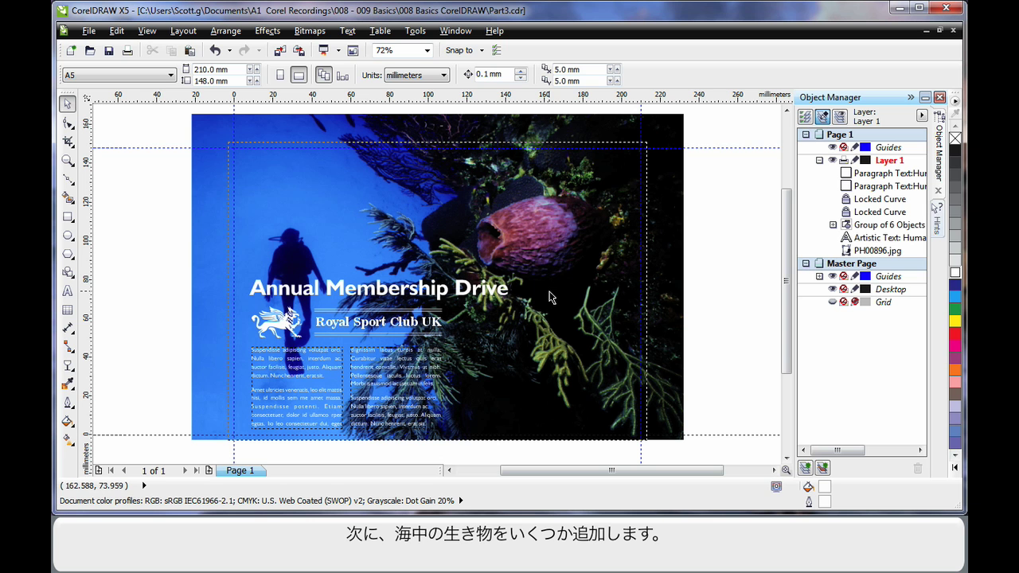
# Import the starfish f144043.cpt and yellow fish F307027.cpt clip art together.
pyautogui.click(280, 52)
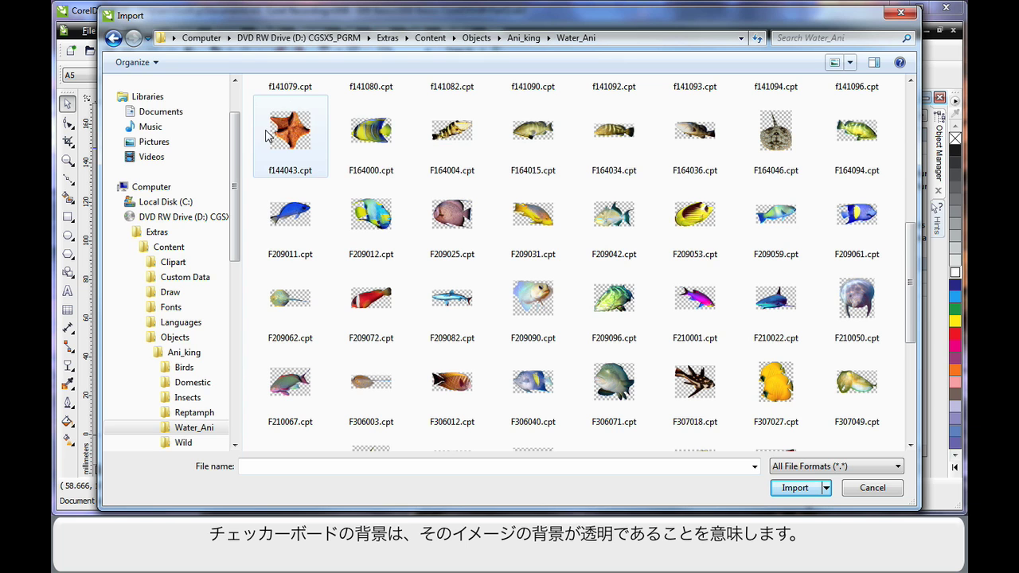
pyautogui.moveTo(291, 131)
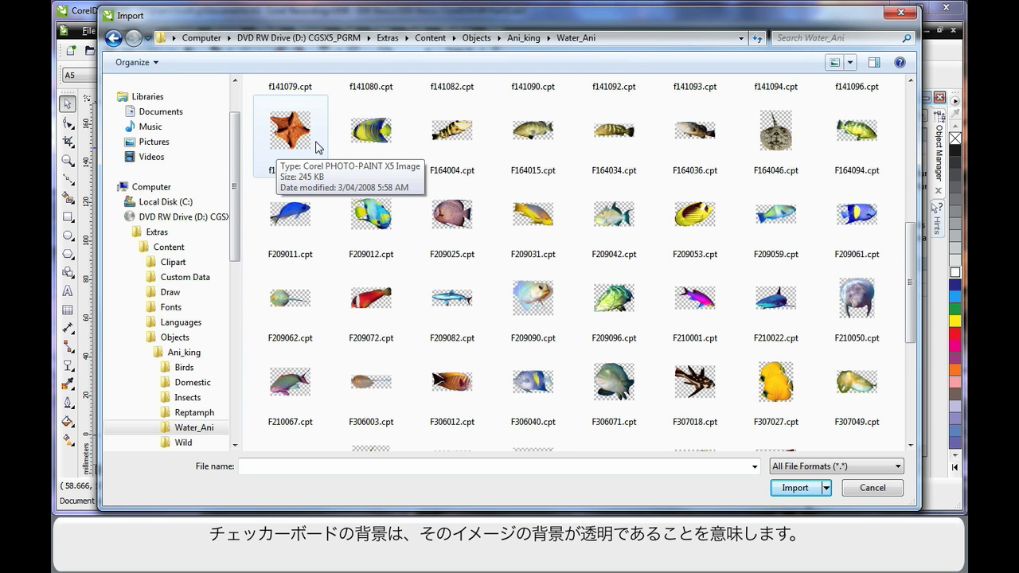
pyautogui.click(288, 132)
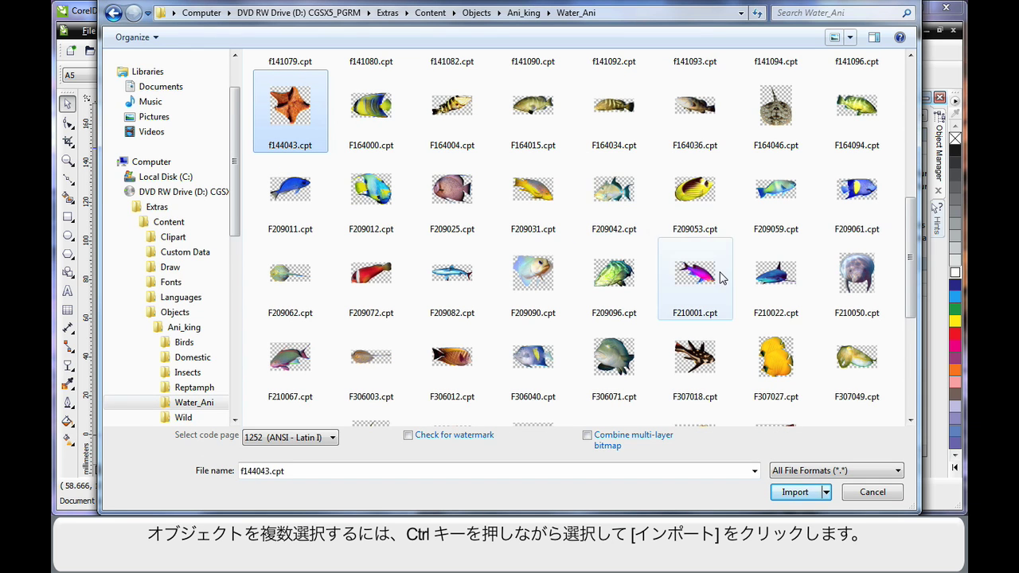
pyautogui.keyDown('ctrl'); pyautogui.click(784, 365); pyautogui.keyUp('ctrl')
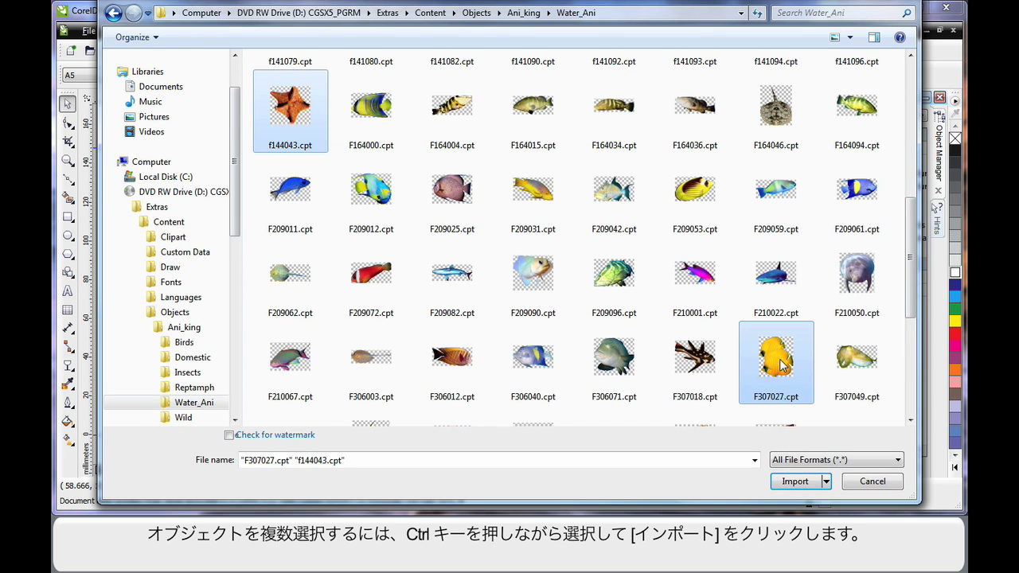
pyautogui.click(796, 486)
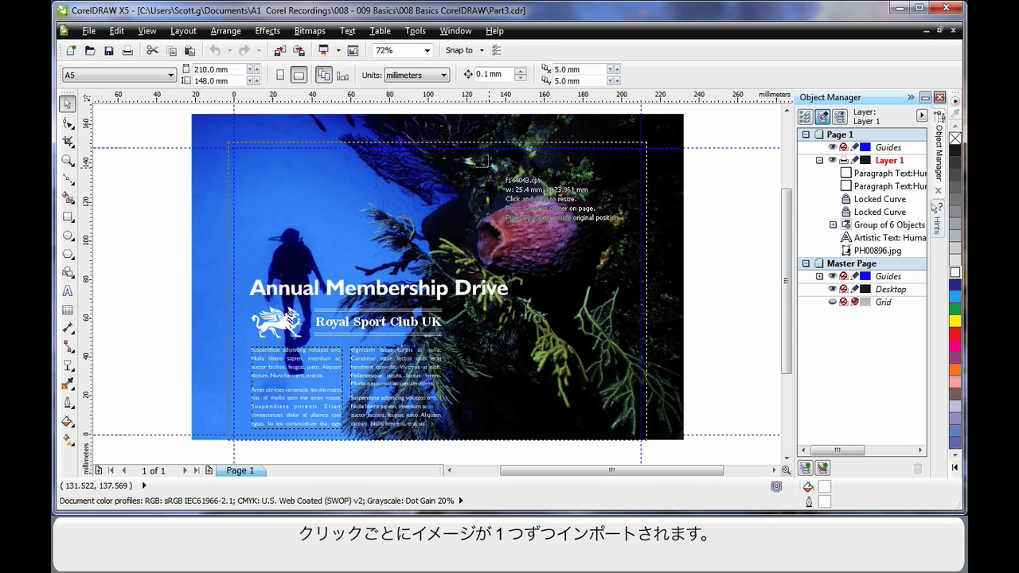
# Place the starfish on the pink sponge and the fish beside the columns, enlarged about 141%.
pyautogui.click(490, 167)
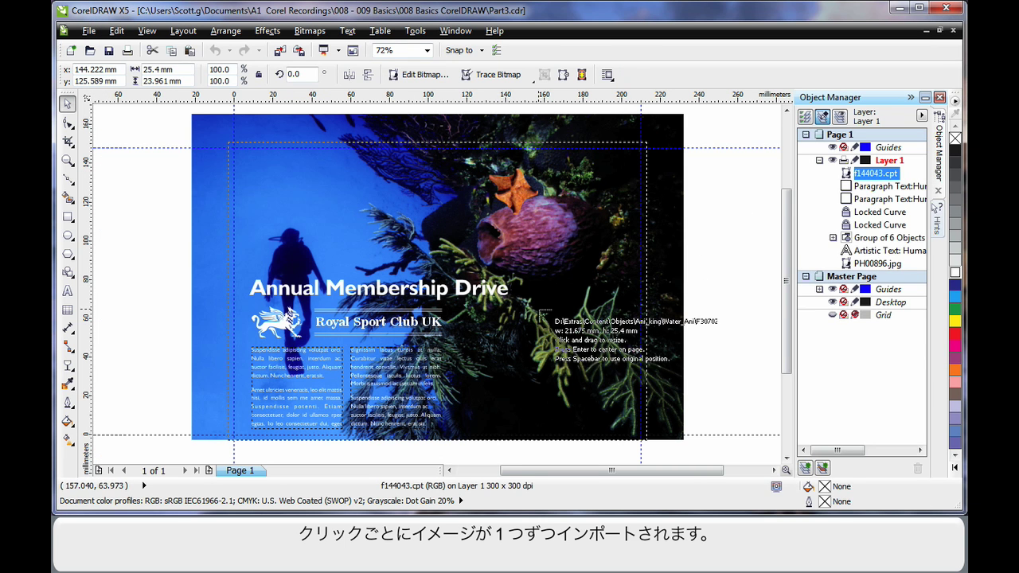
pyautogui.click(535, 300)
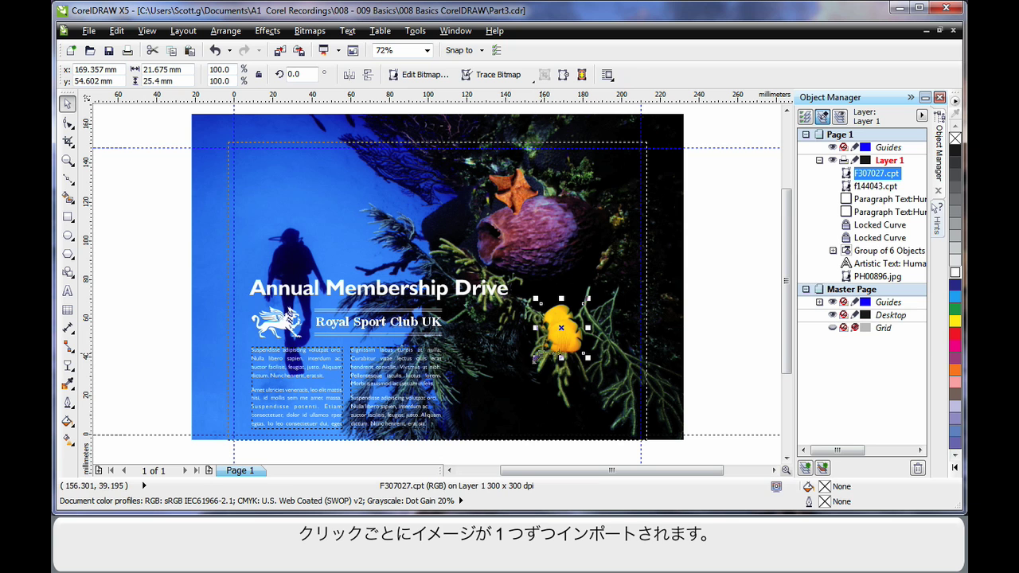
pyautogui.moveTo(535, 356); pyautogui.dragTo(512, 382)
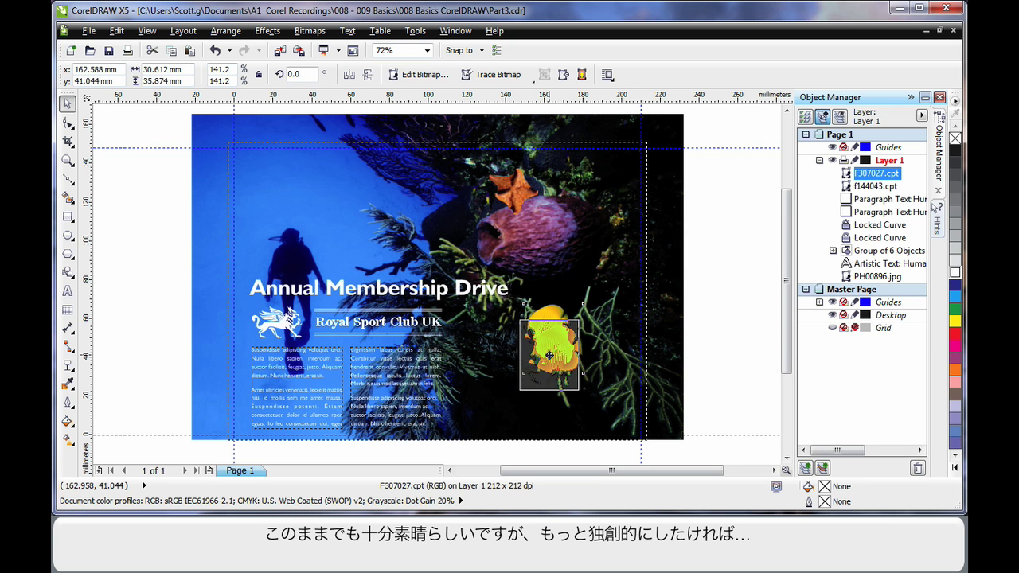
pyautogui.click(741, 334)
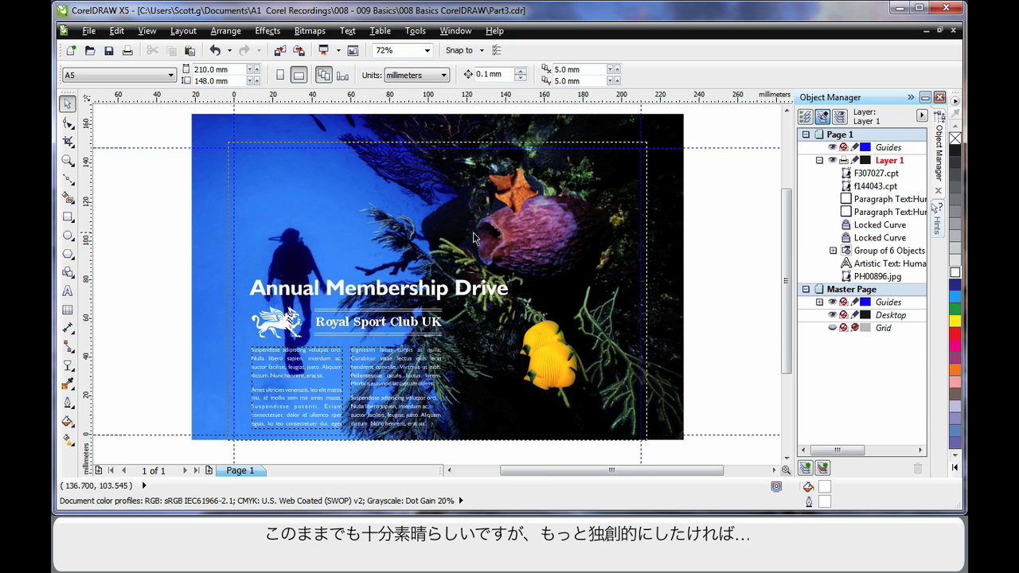
# Draw a circle above the headline with the Ellipse tool.
pyautogui.click(68, 235)
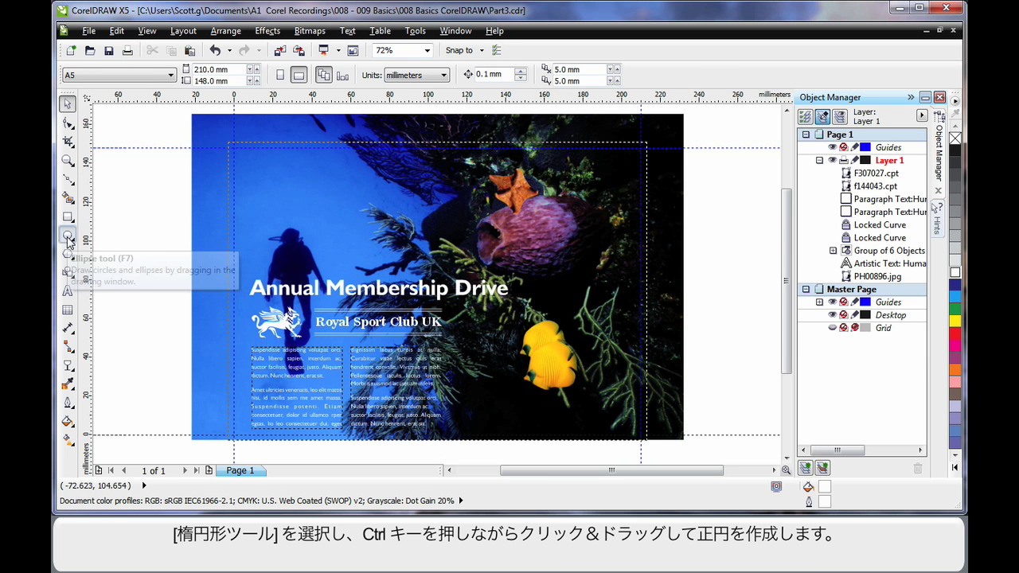
pyautogui.moveTo(317, 187); pyautogui.dragTo(380, 238)
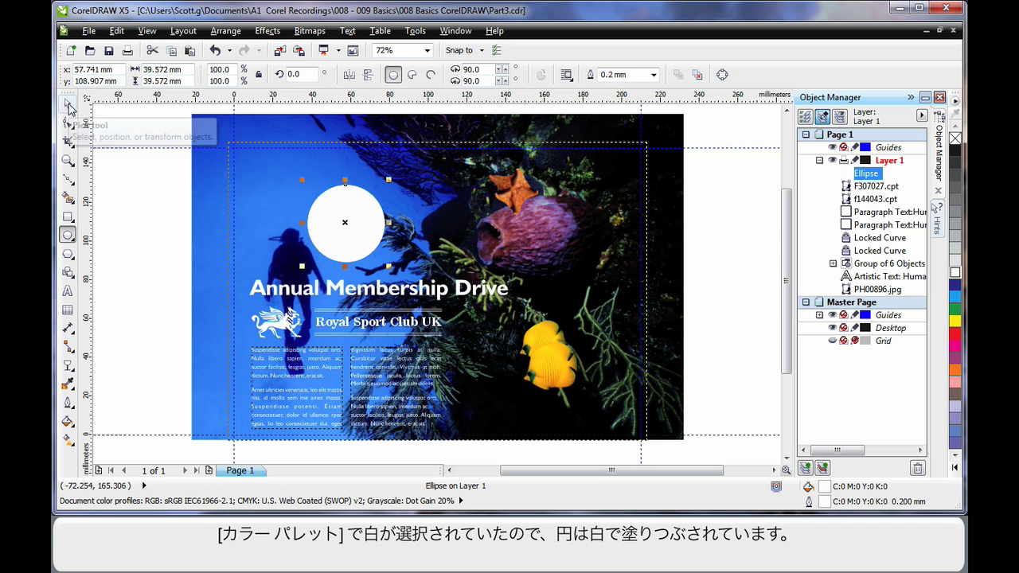
pyautogui.click(68, 103)
pyautogui.click(128, 176)
# Fill the circle solid black and remove its outline.
pyautogui.click(360, 217)
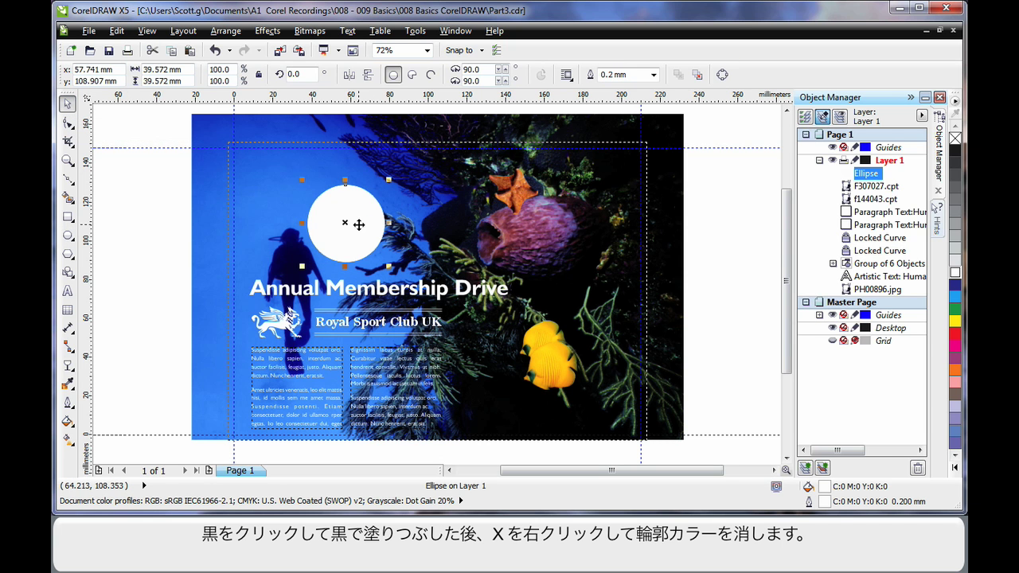
pyautogui.click(956, 150)
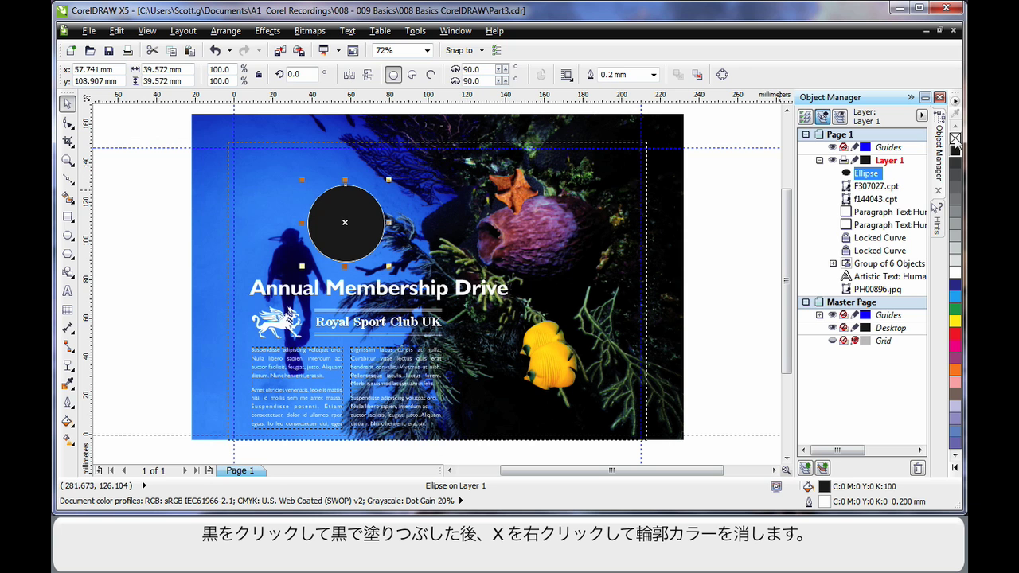
pyautogui.rightClick(955, 140)
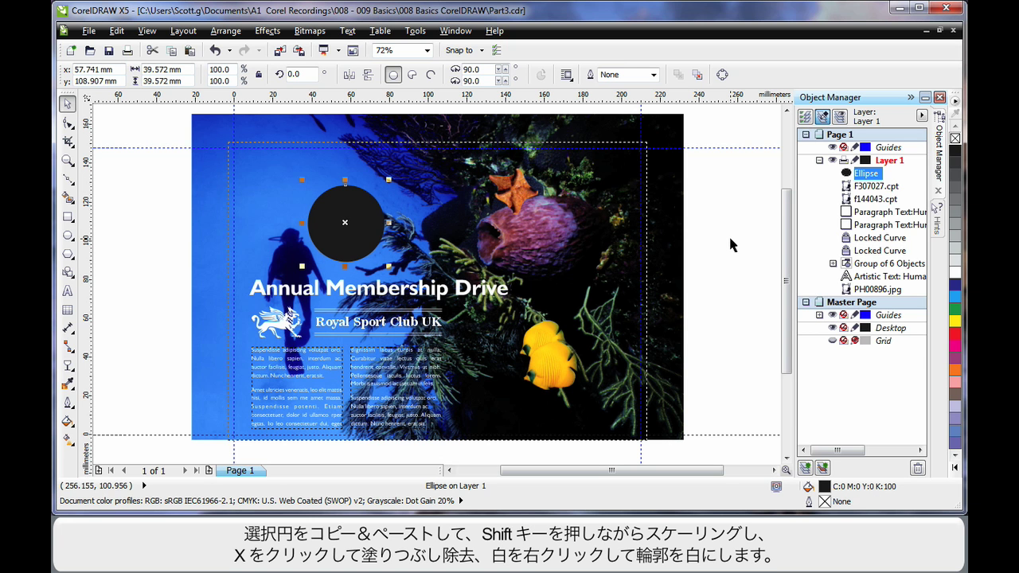
# Duplicate the black circle slightly larger as an unfilled ring with a white 0.5 mm outline.
pyautogui.hotkey('ctrl', 'c')
pyautogui.hotkey('ctrl', 'v')
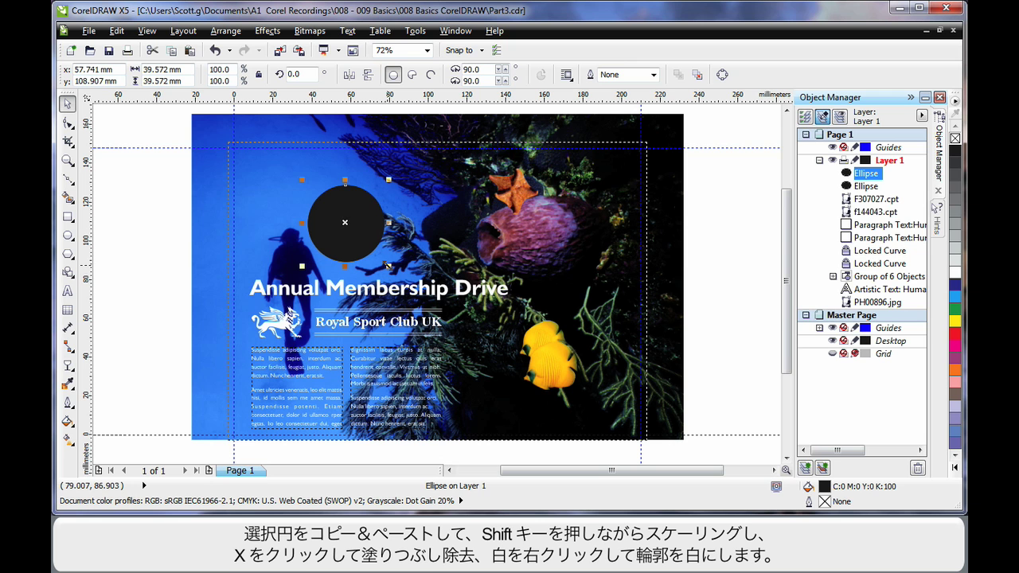
pyautogui.moveTo(387, 265); pyautogui.dragTo(392, 270)
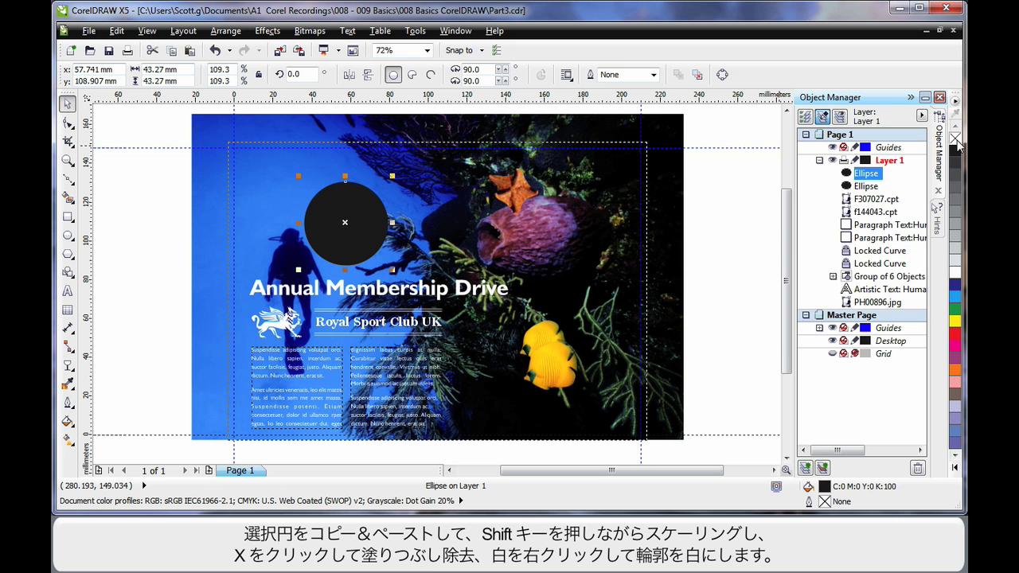
pyautogui.click(956, 142)
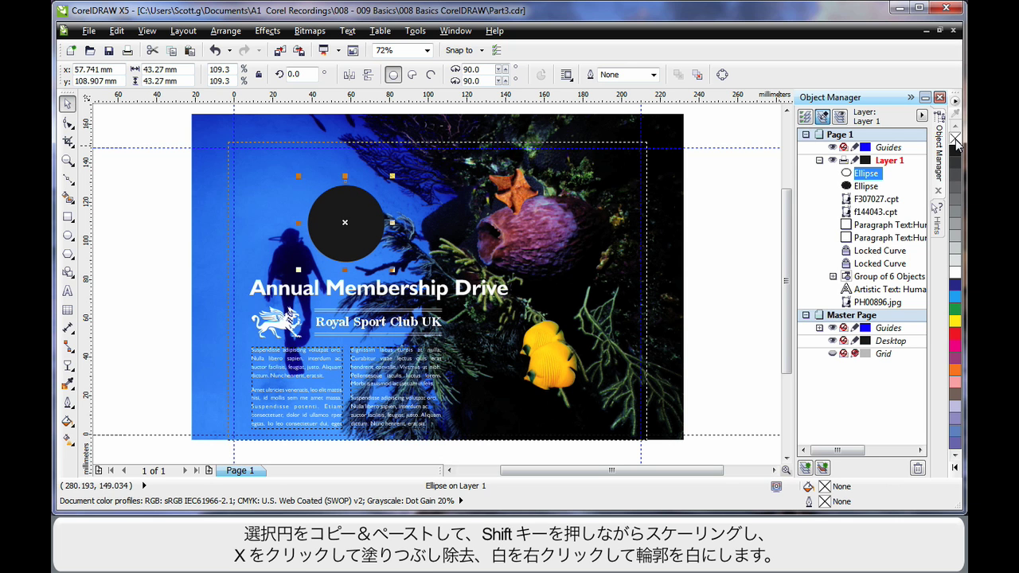
pyautogui.rightClick(955, 272)
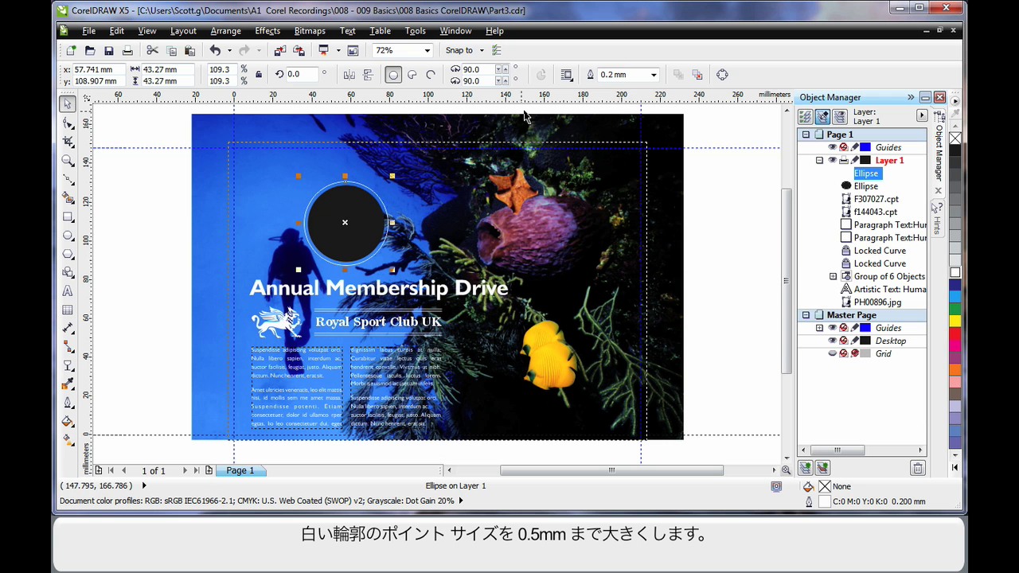
pyautogui.click(652, 74)
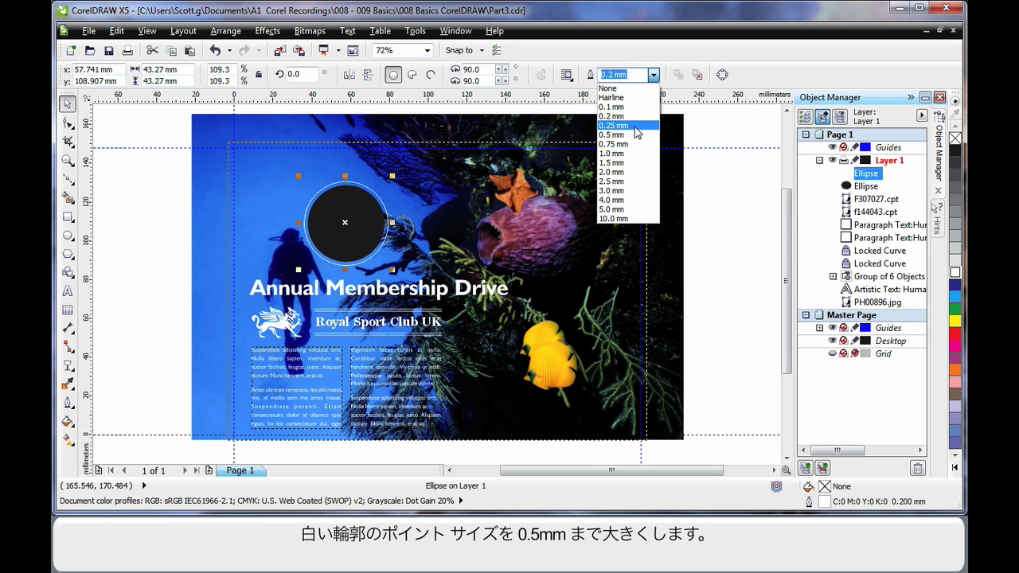
pyautogui.click(635, 136)
pyautogui.click(712, 208)
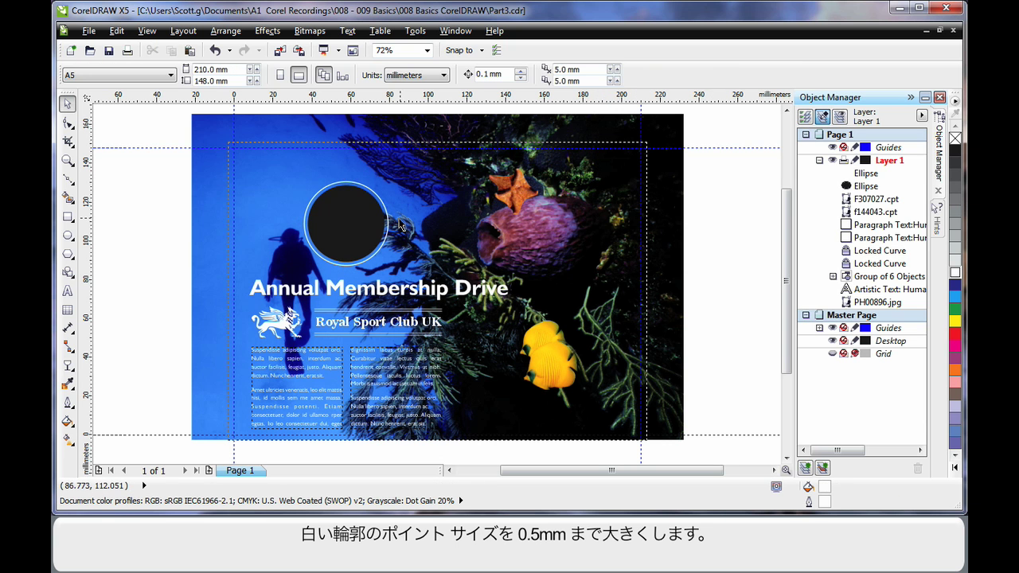
# Enlarge the inner black circle and place a copy of the ringed pair beside the yellow fish.
pyautogui.click(359, 234)
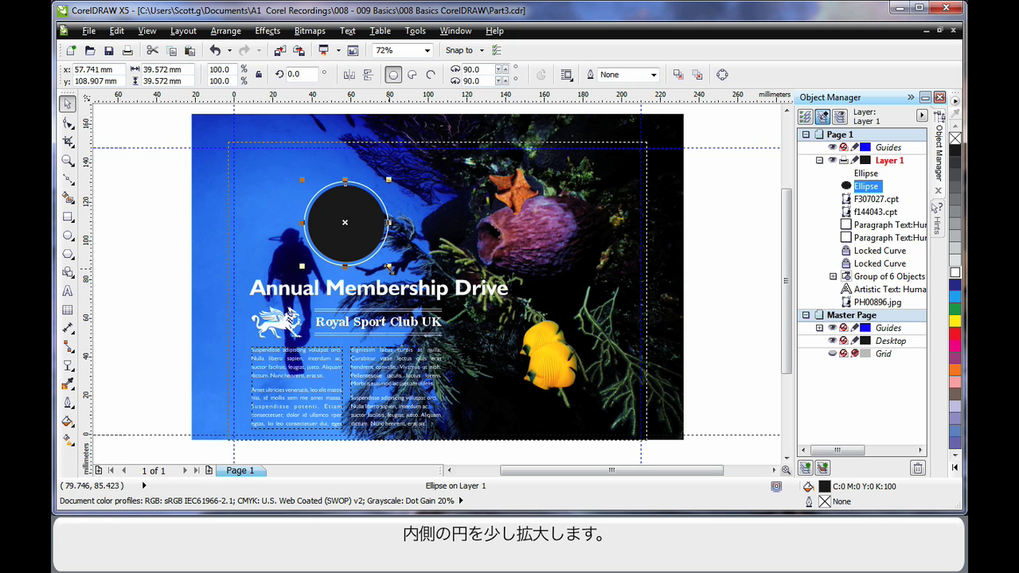
pyautogui.moveTo(388, 267); pyautogui.dragTo(392, 268)
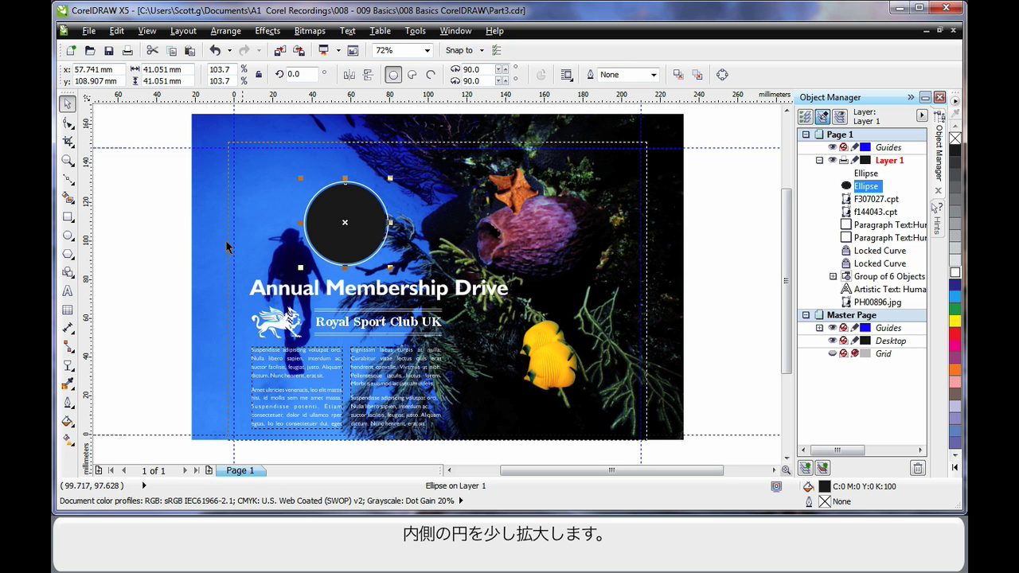
pyautogui.moveTo(161, 160)
pyautogui.mouseDown()
pyautogui.moveTo(317, 234)
pyautogui.moveTo(589, 239)
pyautogui.mouseUp()
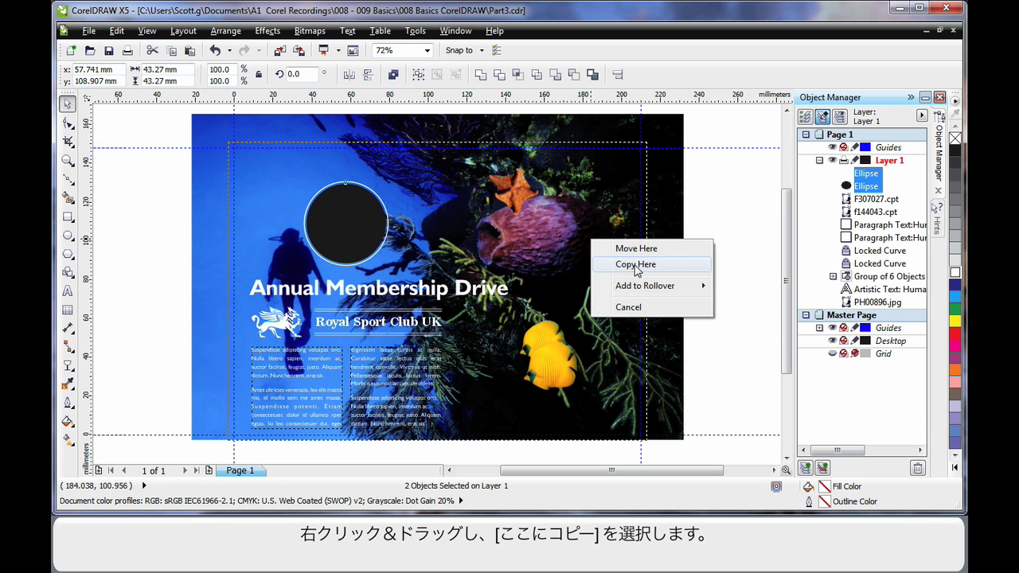
pyautogui.click(631, 265)
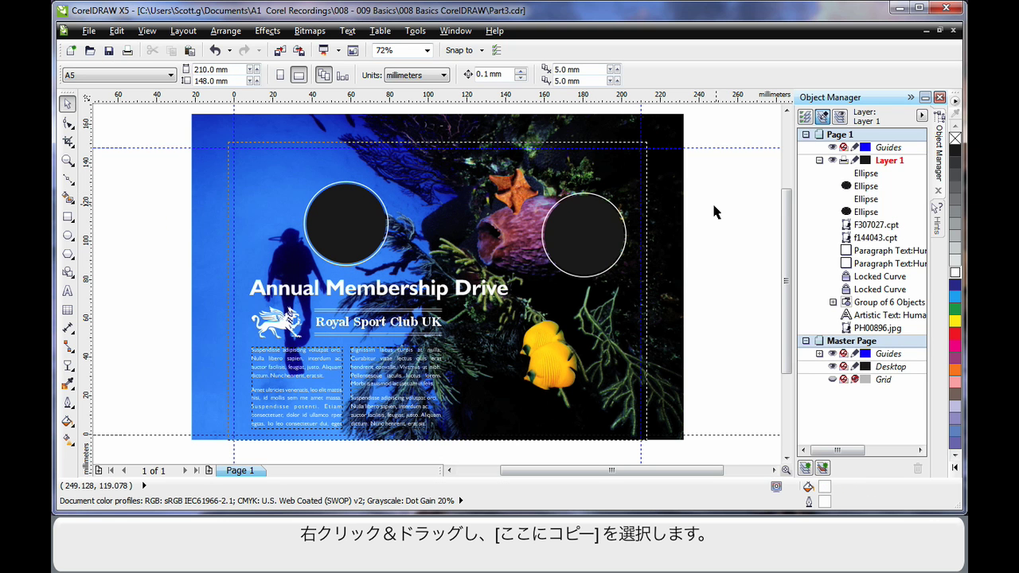
pyautogui.moveTo(693, 151); pyautogui.dragTo(535, 296)
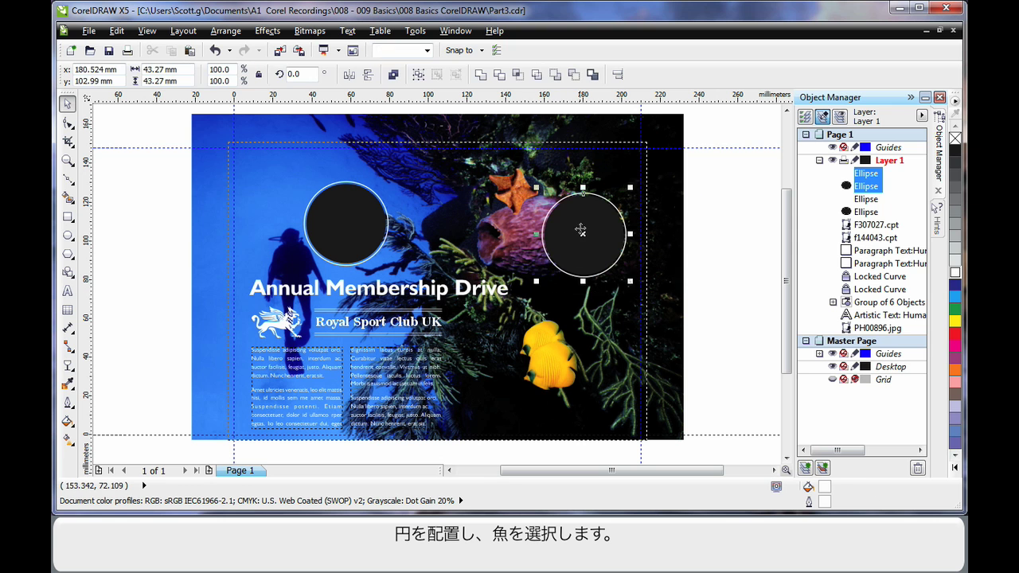
pyautogui.moveTo(580, 230); pyautogui.dragTo(511, 383)
# Bring the yellow fish image in front of the circle pair and scale it to fill the ring.
pyautogui.click(552, 335)
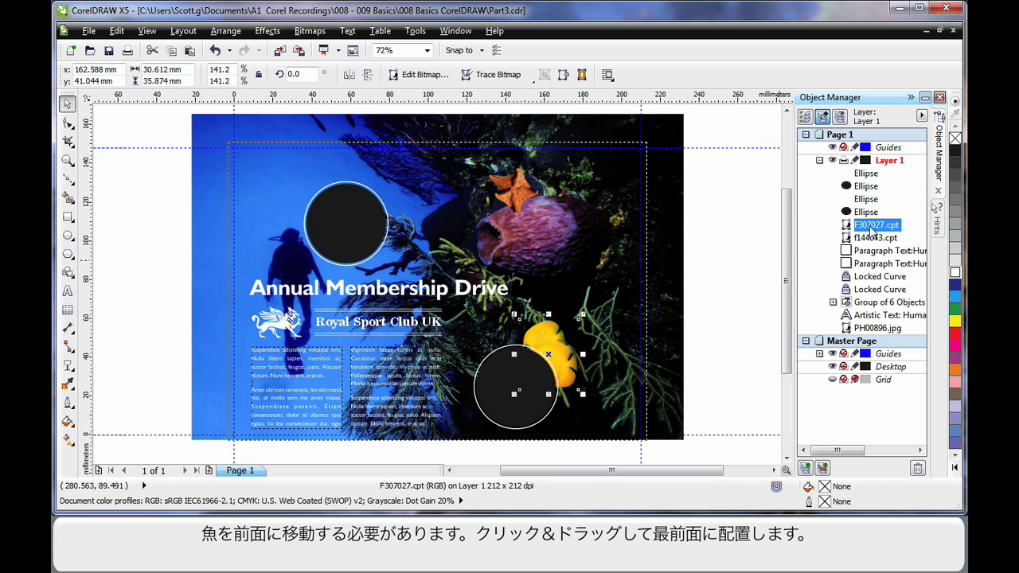
pyautogui.moveTo(873, 229); pyautogui.dragTo(872, 174)
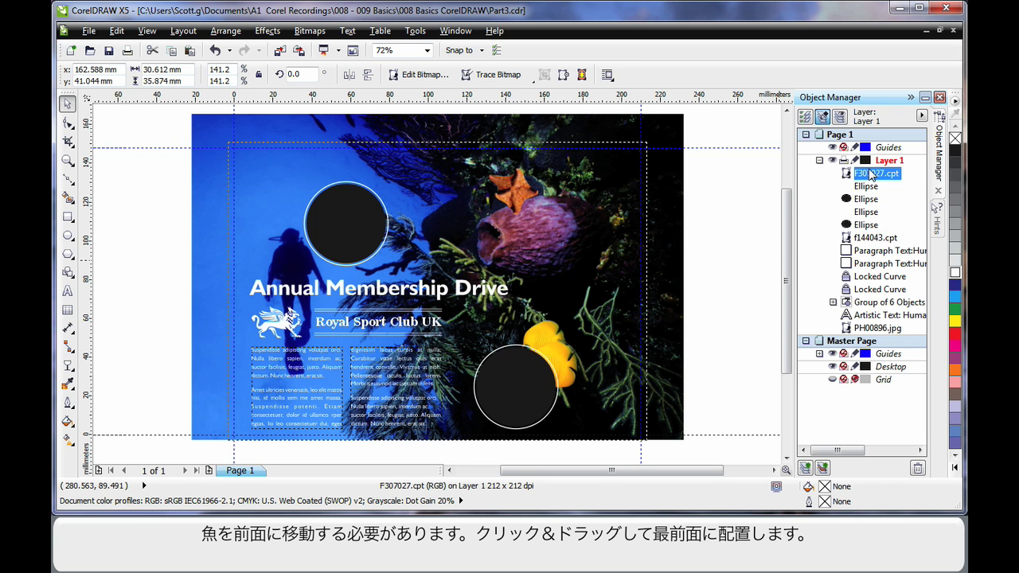
pyautogui.moveTo(548, 354); pyautogui.dragTo(515, 385)
pyautogui.moveTo(547, 347)
pyautogui.mouseDown()
pyautogui.moveTo(558, 339)
pyautogui.moveTo(549, 347)
pyautogui.mouseUp()
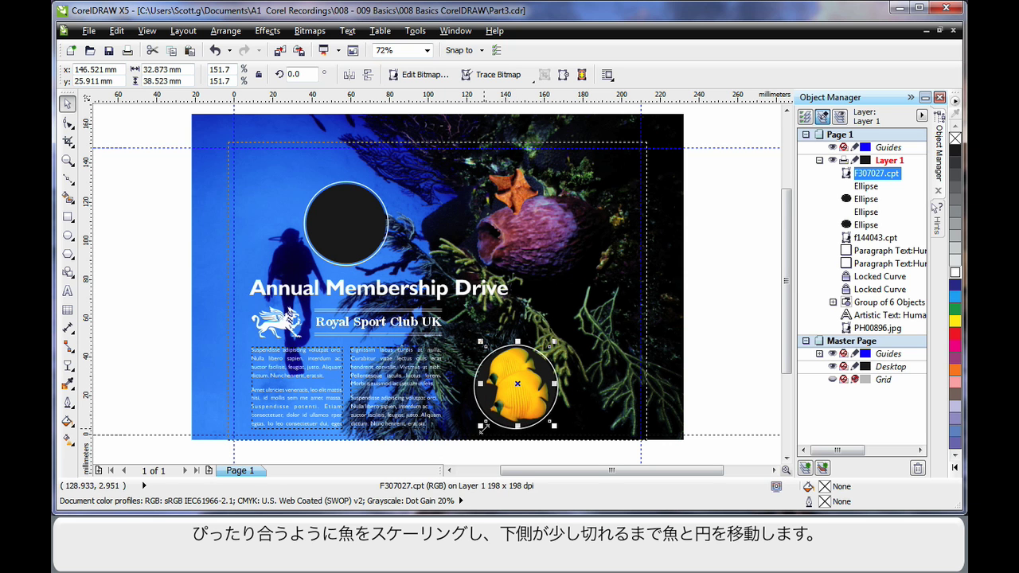
pyautogui.moveTo(485, 421)
pyautogui.mouseDown()
pyautogui.moveTo(475, 431)
pyautogui.moveTo(561, 343)
pyautogui.mouseUp()
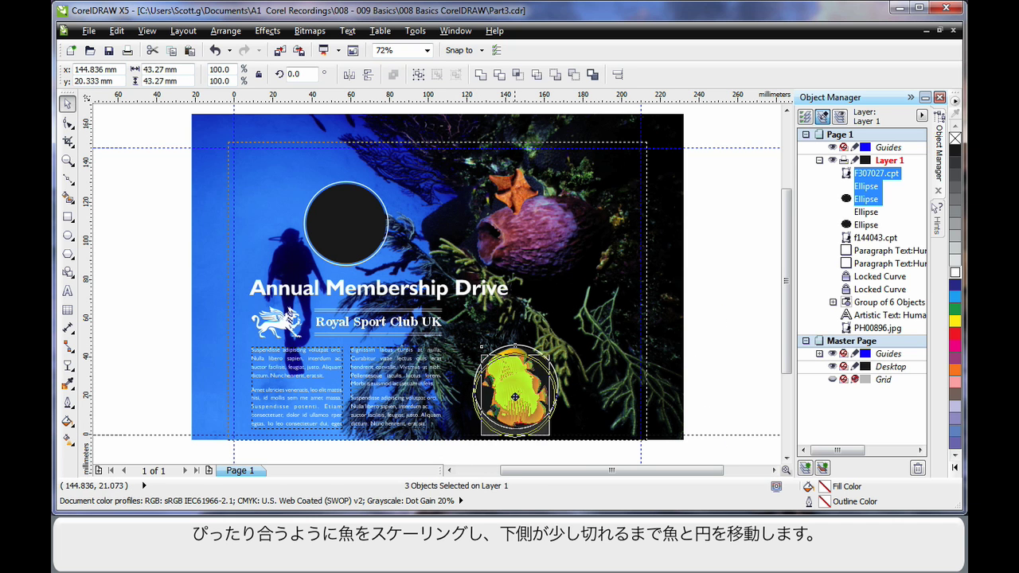
# Move the fish and its circles down so they overhang the page's bottom edge.
pyautogui.moveTo(513, 395); pyautogui.dragTo(508, 408)
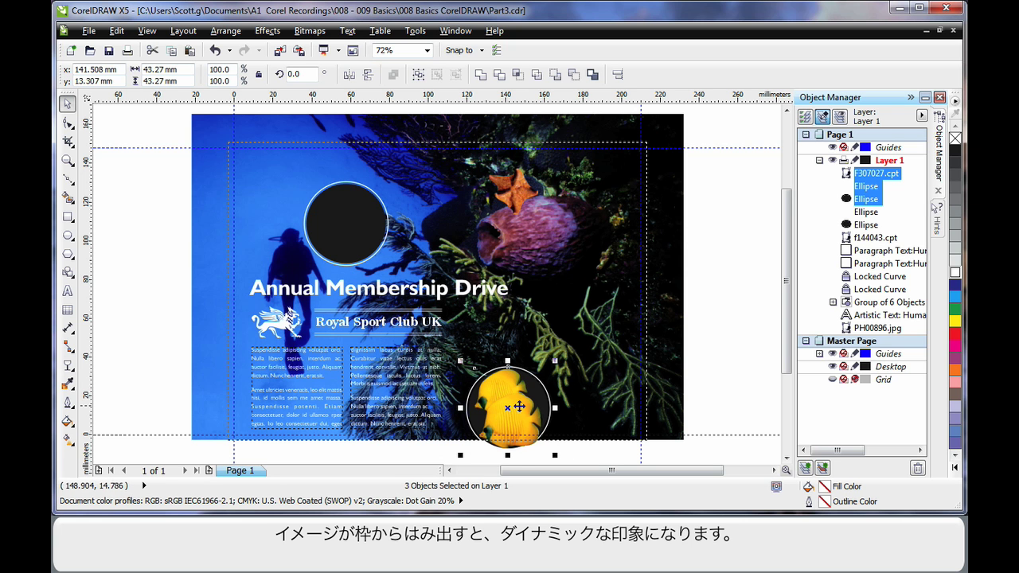
pyautogui.moveTo(519, 407); pyautogui.dragTo(508, 411)
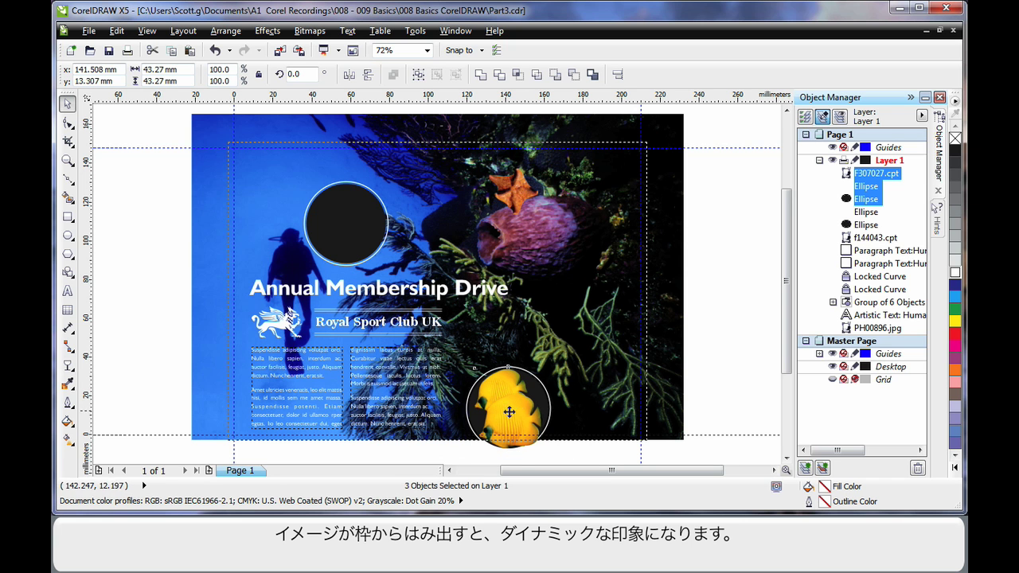
pyautogui.click(714, 332)
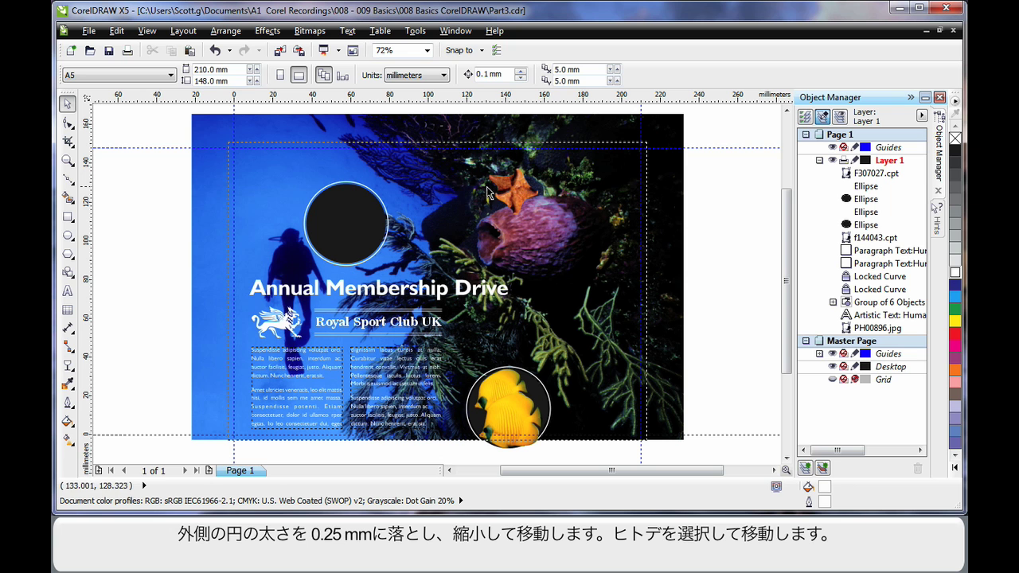
pyautogui.click(385, 212)
# Thin the first ring to 0.25 mm and shrink that circle pair beside the fish circle.
pyautogui.click(654, 75)
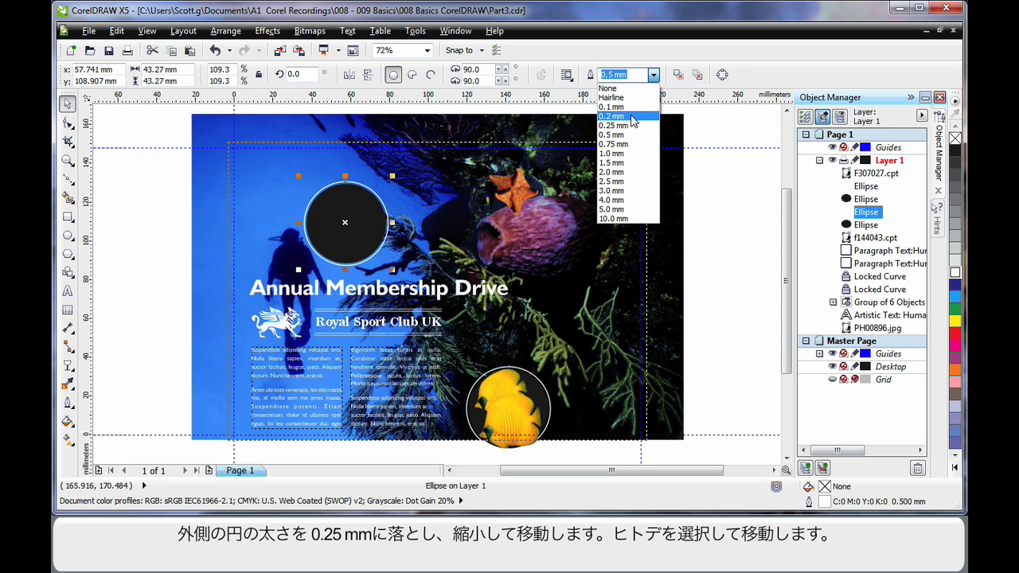
pyautogui.click(633, 125)
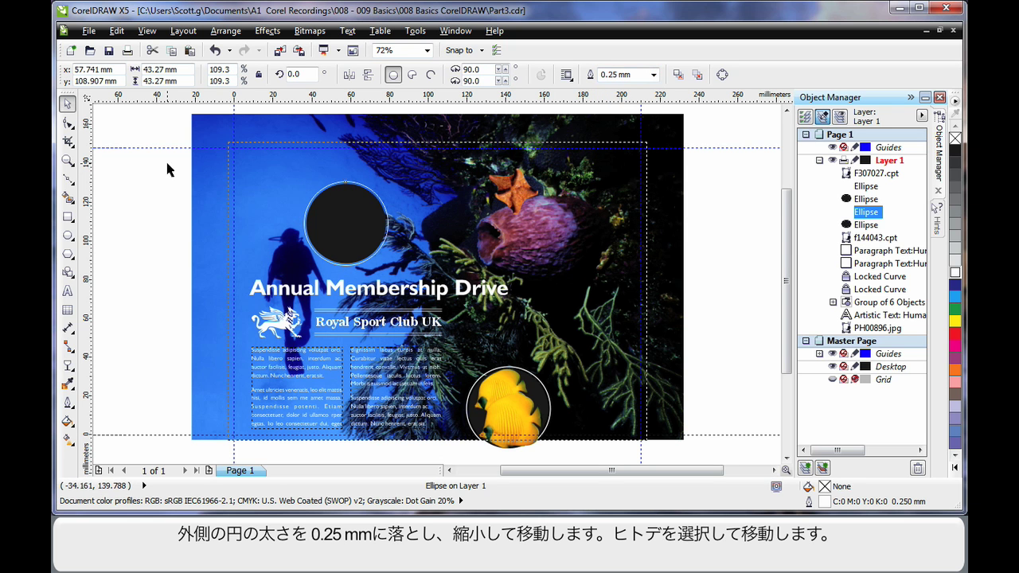
pyautogui.moveTo(167, 163)
pyautogui.mouseDown()
pyautogui.moveTo(434, 272)
pyautogui.moveTo(401, 279)
pyautogui.moveTo(350, 226)
pyautogui.mouseUp()
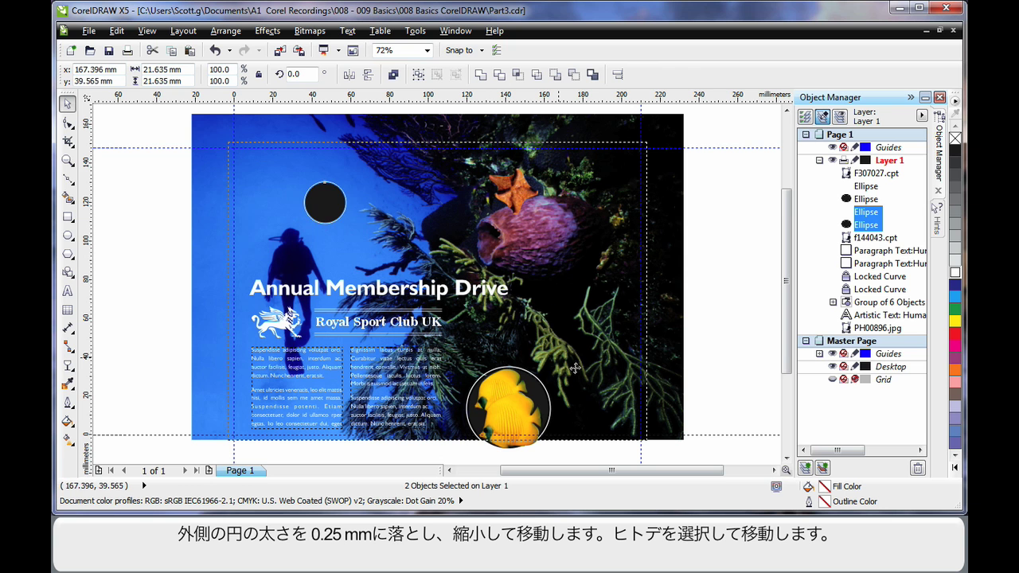
pyautogui.moveTo(525, 315); pyautogui.dragTo(578, 374)
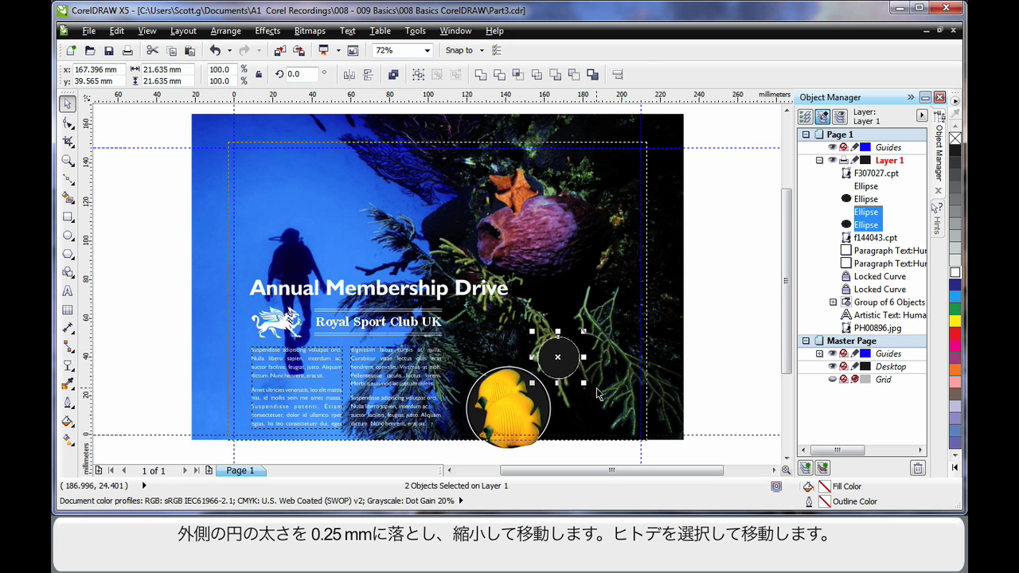
pyautogui.click(696, 330)
# Put the starfish in front of the small ringed circle, sized to fit, overlapping the fish circle's edge.
pyautogui.moveTo(513, 187); pyautogui.dragTo(556, 353)
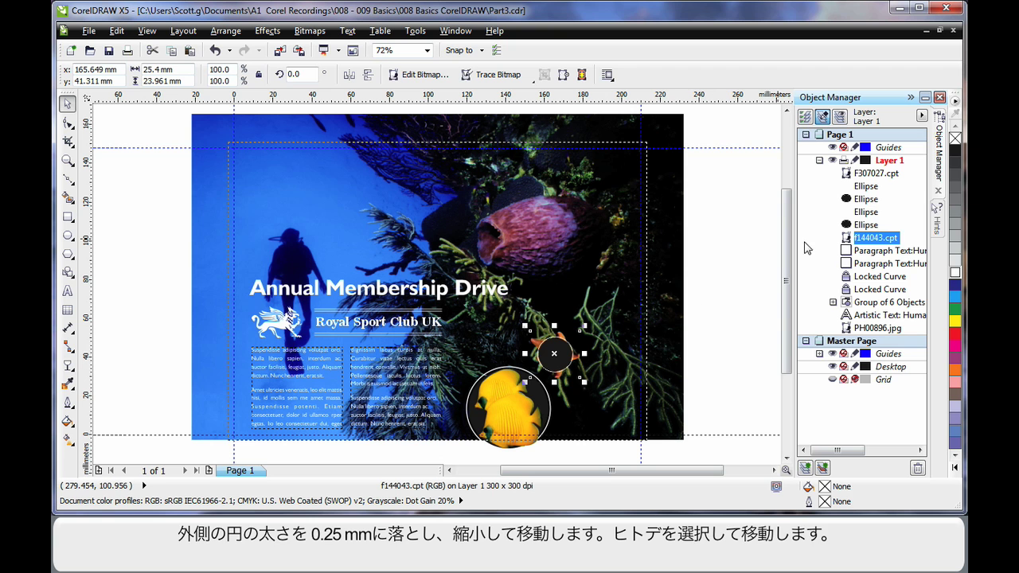
pyautogui.moveTo(871, 241); pyautogui.dragTo(871, 171)
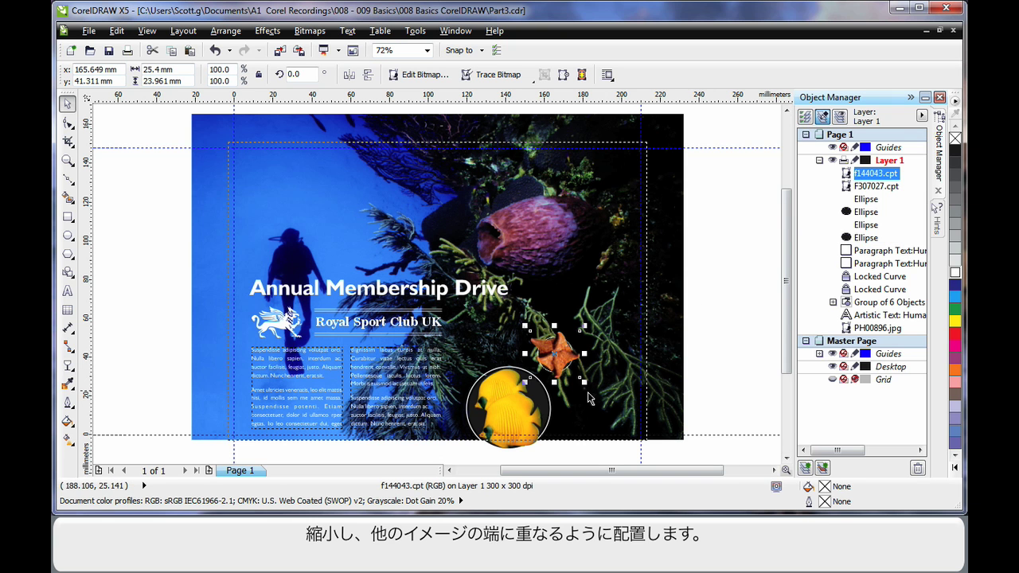
pyautogui.moveTo(583, 383); pyautogui.dragTo(588, 384)
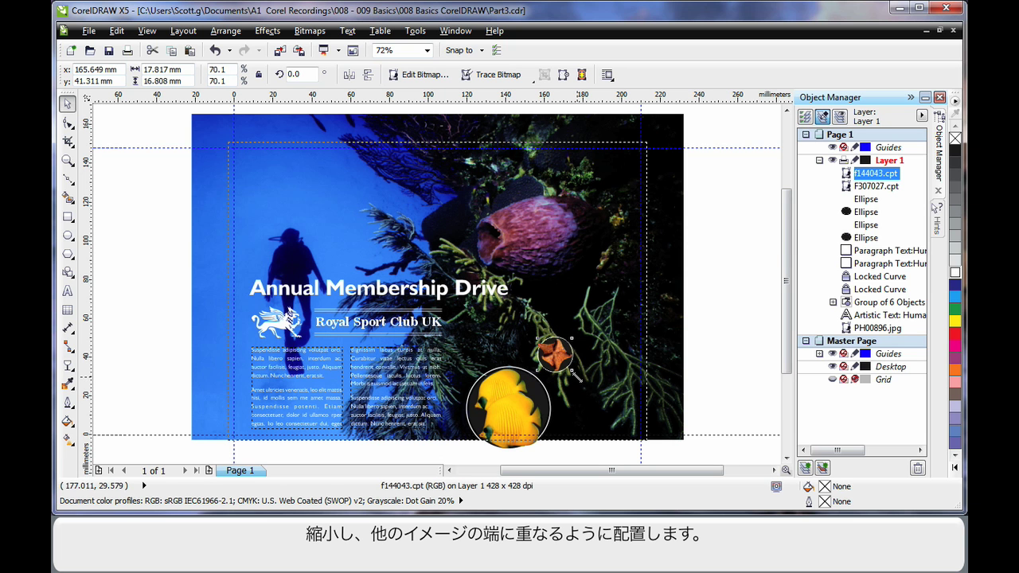
pyautogui.moveTo(587, 385); pyautogui.dragTo(579, 384)
pyautogui.moveTo(724, 295); pyautogui.dragTo(530, 390)
pyautogui.moveTo(555, 353); pyautogui.dragTo(548, 379)
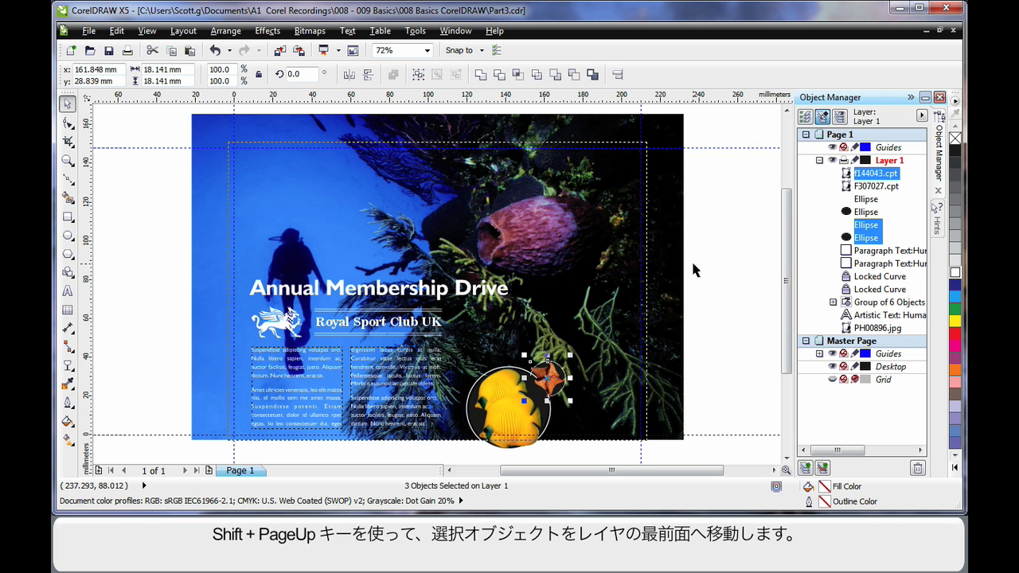
pyautogui.hotkey('shift', 'pageup')
pyautogui.click(713, 286)
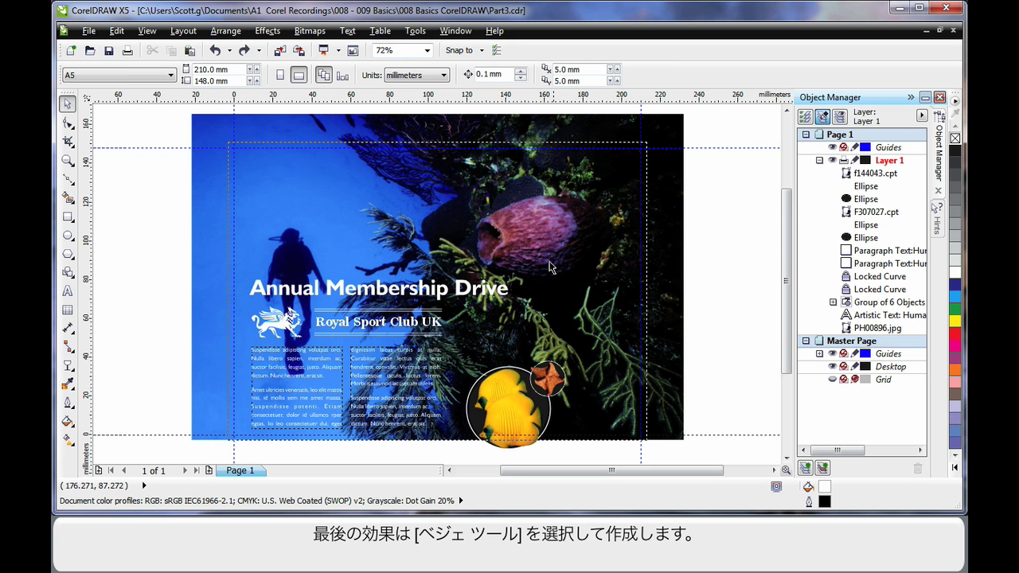
pyautogui.click(73, 184)
# Draw a closed curved shape from the top-centre edge to the right-hand page corners.
pyautogui.click(113, 219)
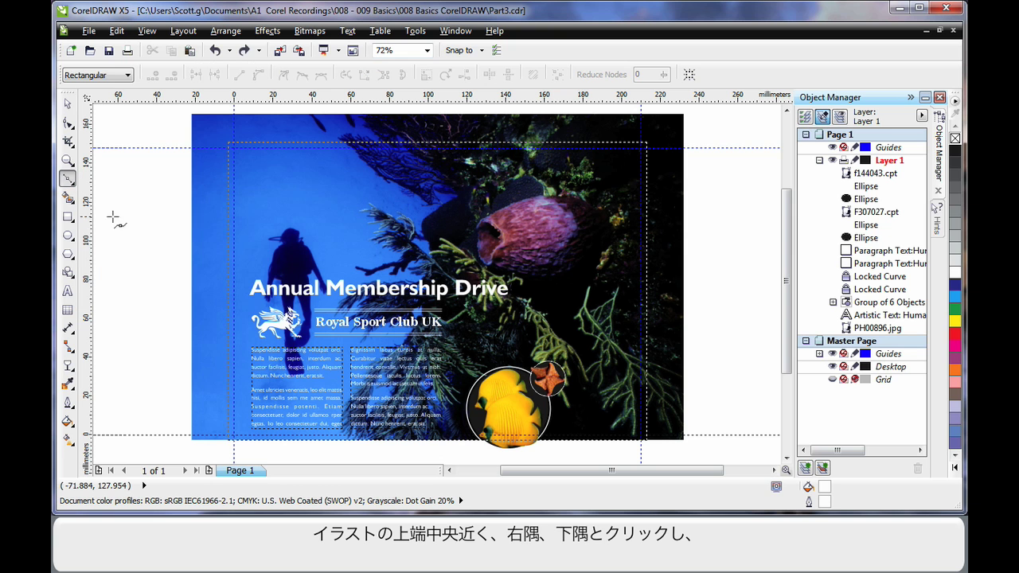
pyautogui.click(447, 143)
pyautogui.click(647, 143)
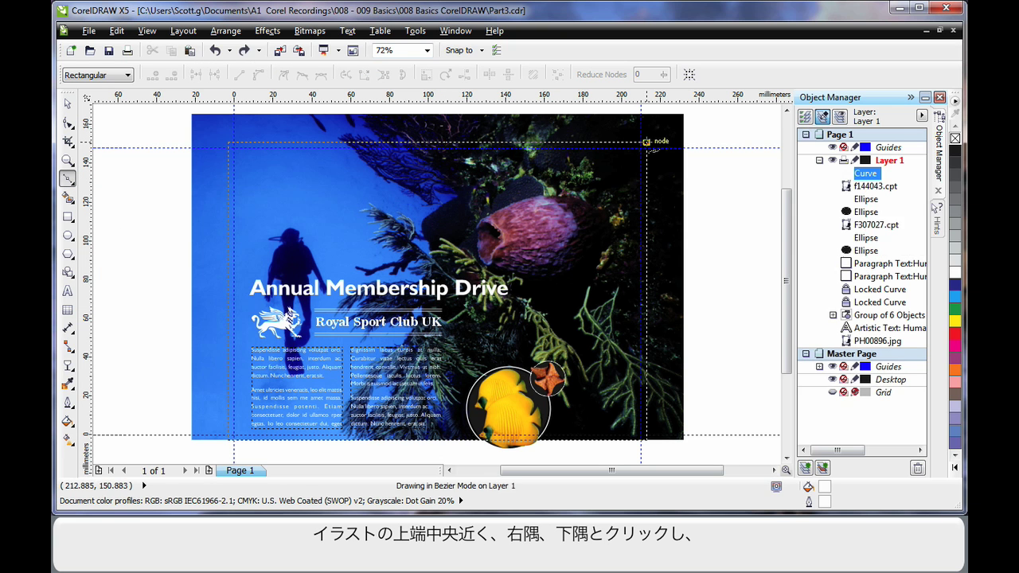
pyautogui.click(647, 440)
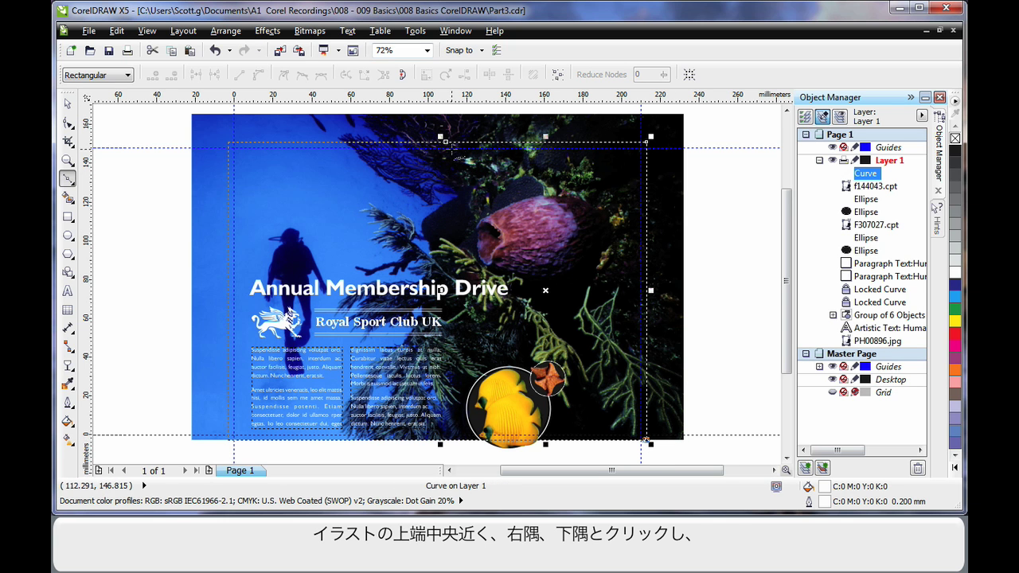
pyautogui.moveTo(446, 143)
pyautogui.mouseDown()
pyautogui.moveTo(481, 189)
pyautogui.moveTo(600, 155)
pyautogui.mouseUp()
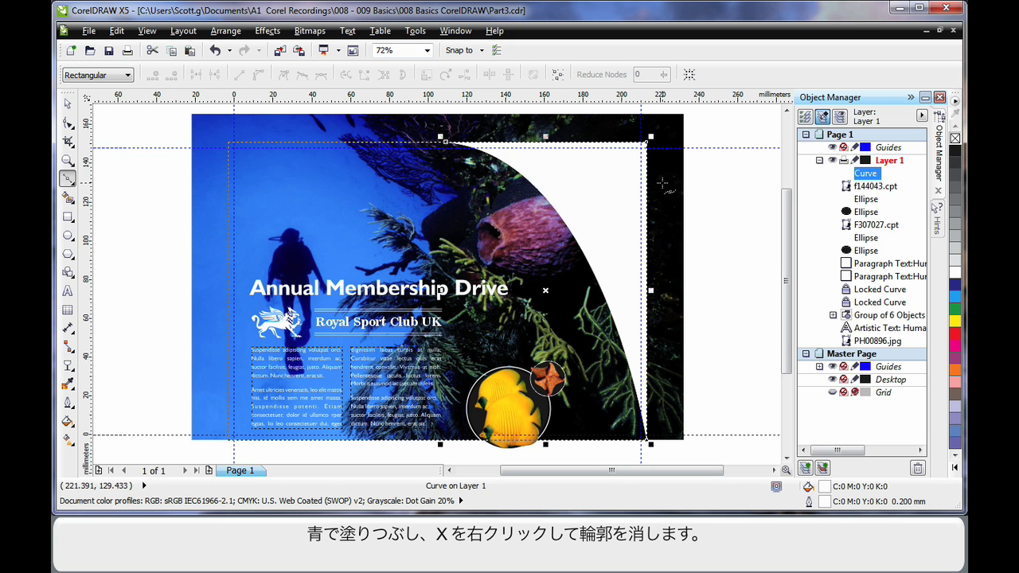
# Fill the shape blue with no outline and make it 50% uniformly transparent.
pyautogui.click(955, 434)
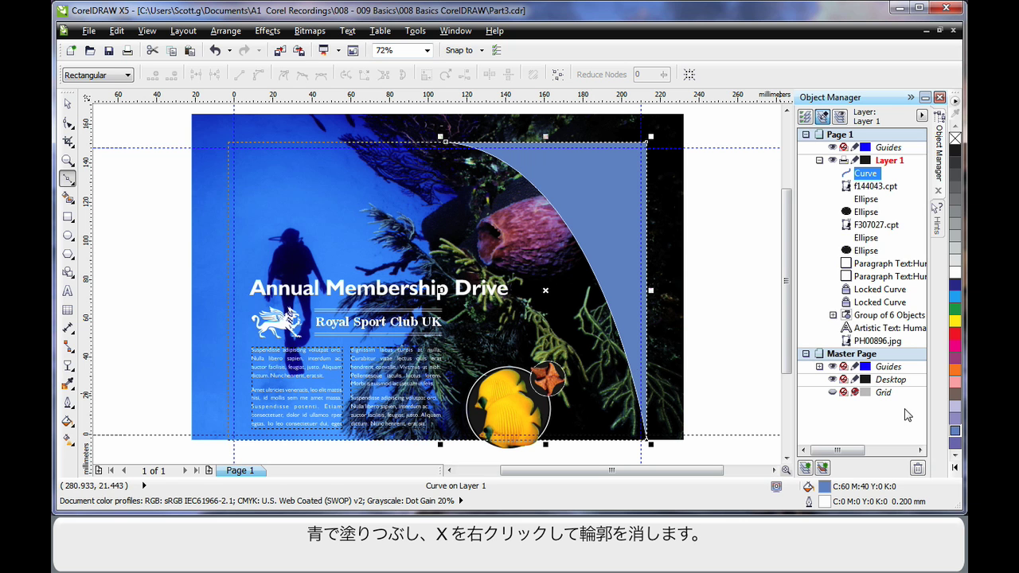
pyautogui.rightClick(956, 139)
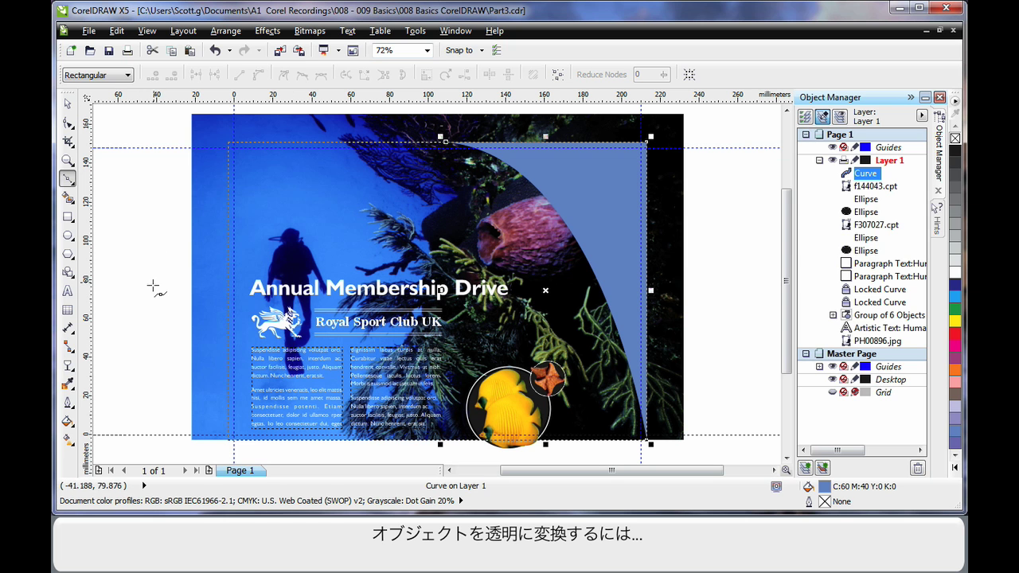
pyautogui.click(71, 368)
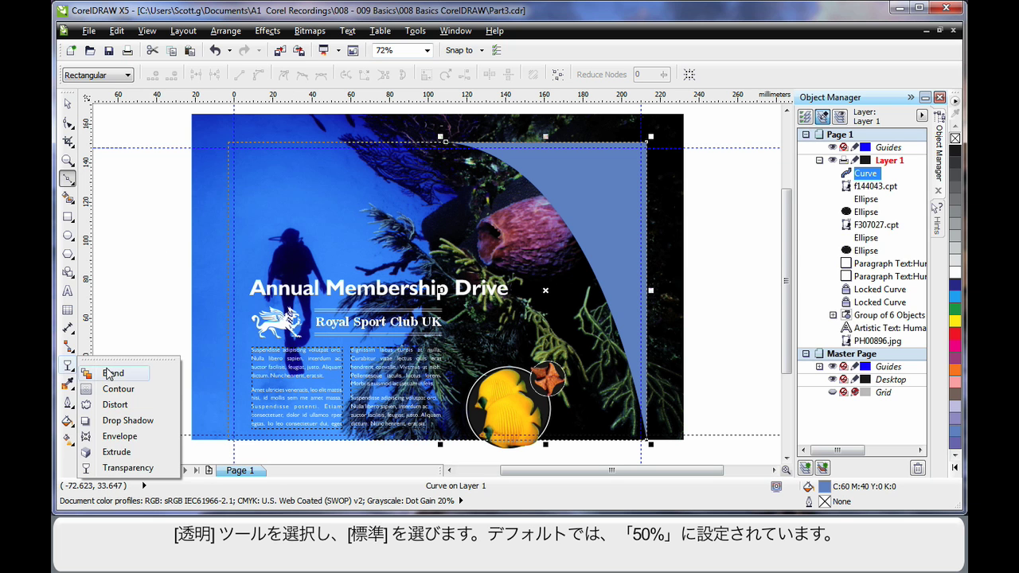
pyautogui.click(124, 468)
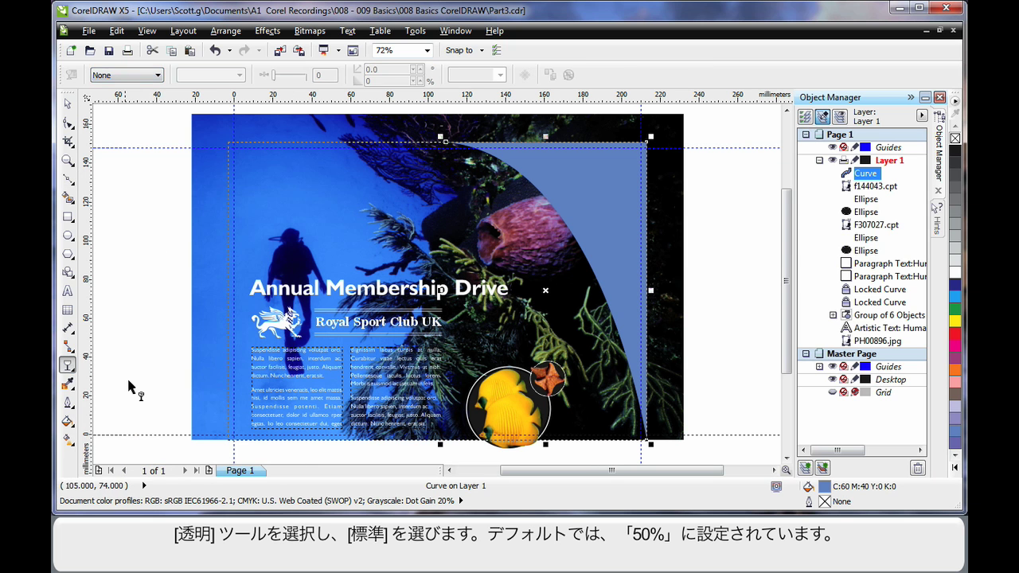
pyautogui.click(157, 76)
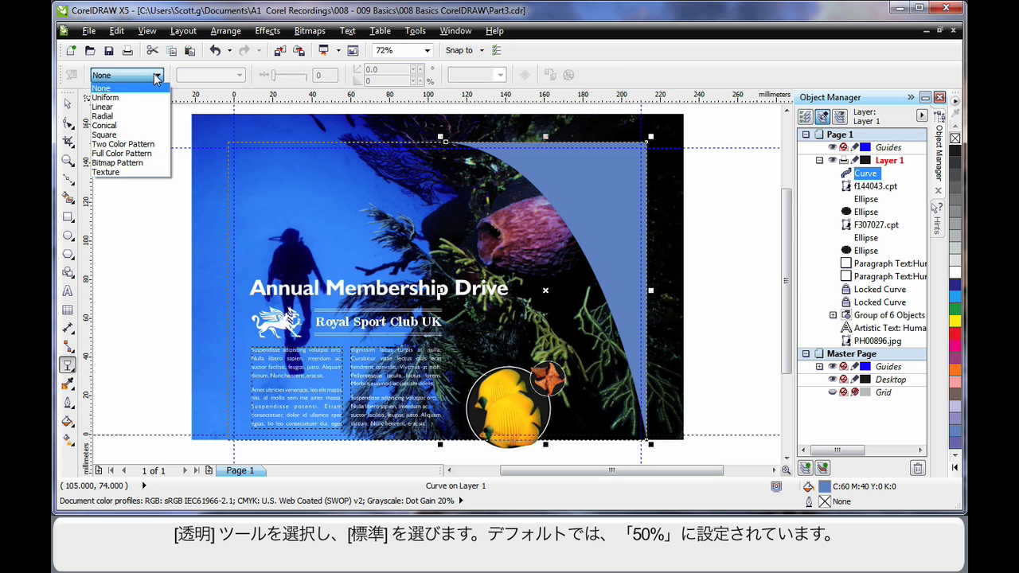
pyautogui.click(123, 102)
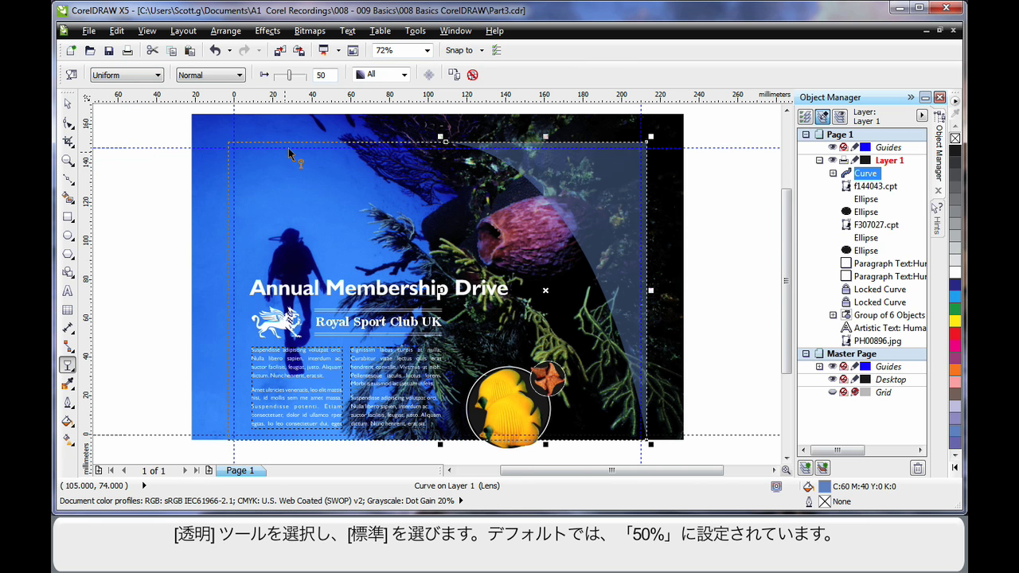
pyautogui.click(69, 183)
# Draw a sweeping arc line from the bottom-right corner up to the top edge.
pyautogui.click(87, 223)
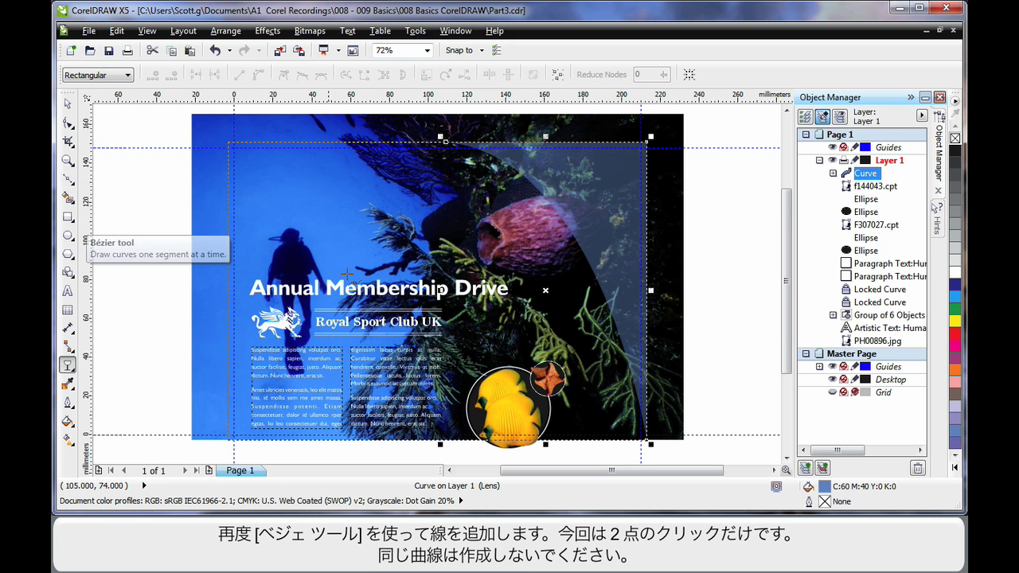
pyautogui.click(645, 434)
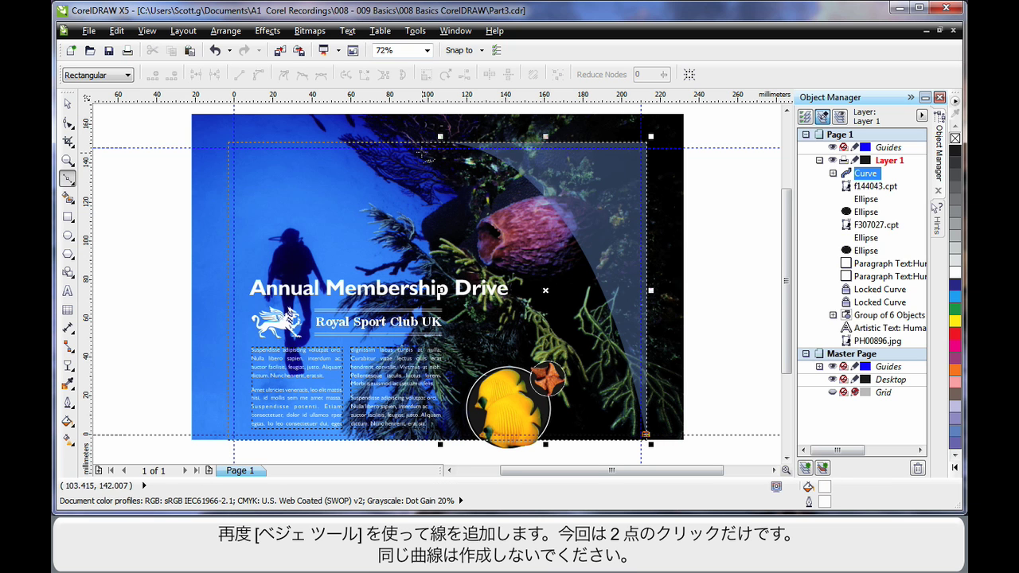
pyautogui.click(401, 143)
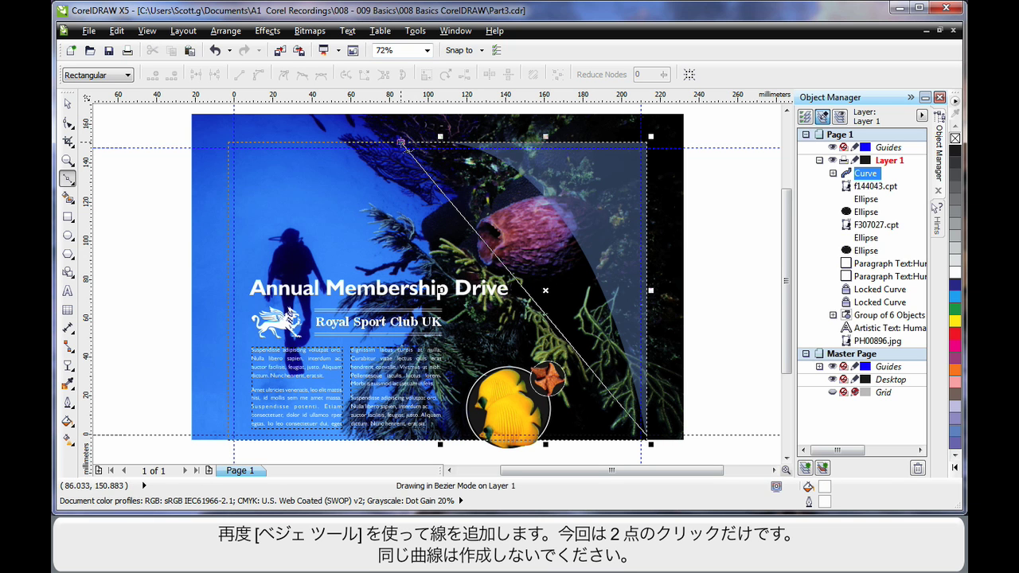
pyautogui.moveTo(402, 143)
pyautogui.mouseDown()
pyautogui.moveTo(271, 114)
pyautogui.moveTo(242, 126)
pyautogui.mouseUp()
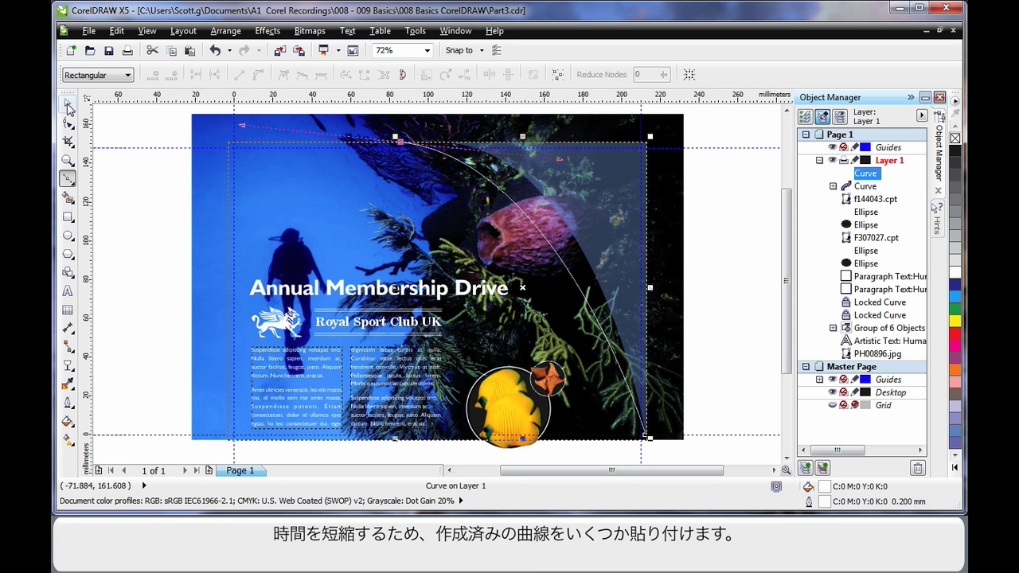
pyautogui.press('space')
pyautogui.click(729, 217)
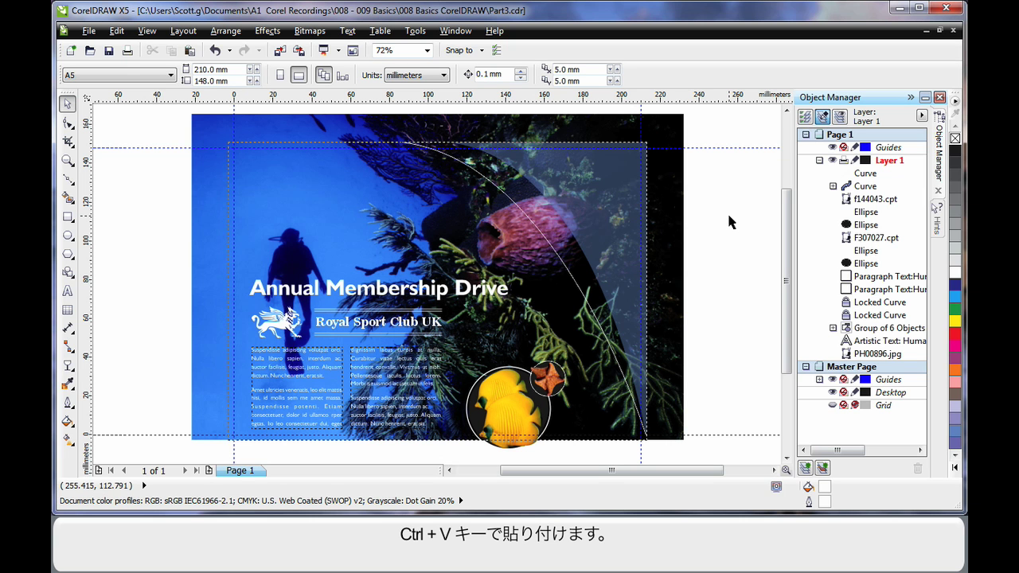
# Paste the prepared white arcs and dots, and add another dot copy lower along the arcs.
pyautogui.hotkey('ctrl', 'v')
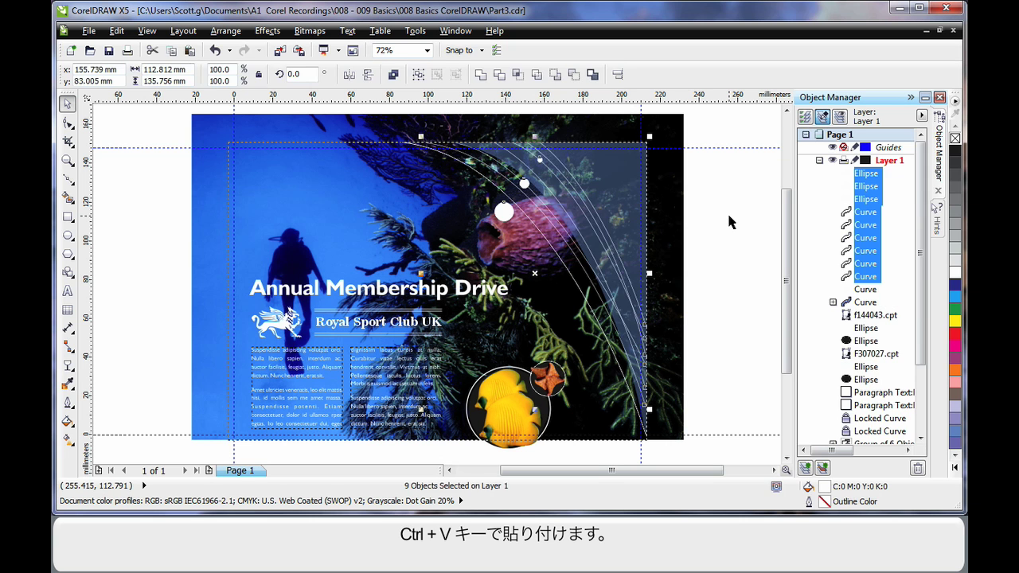
pyautogui.click(729, 221)
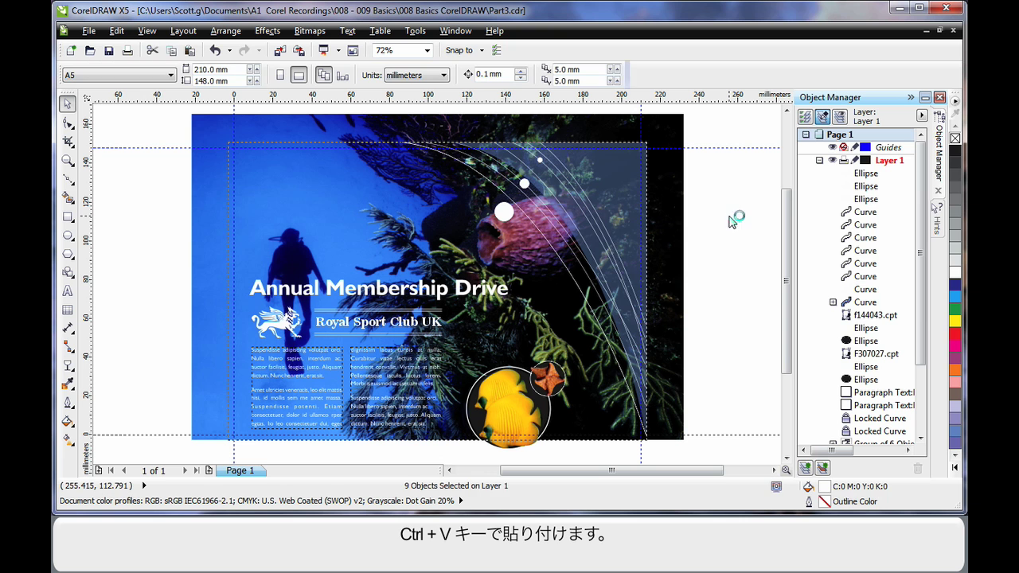
pyautogui.click(504, 212)
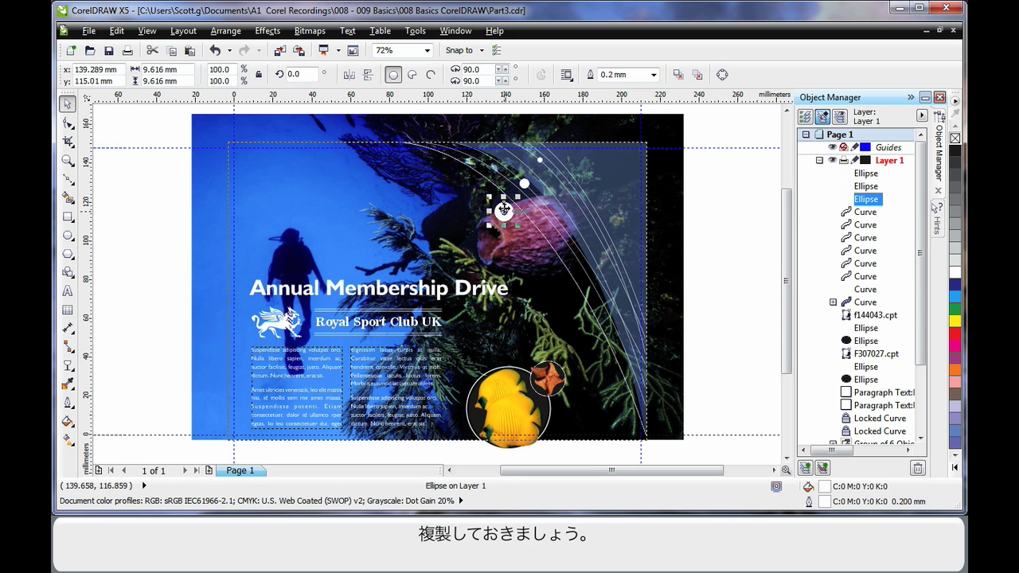
pyautogui.moveTo(504, 211); pyautogui.dragTo(543, 273)
pyautogui.click(590, 299)
pyautogui.click(730, 255)
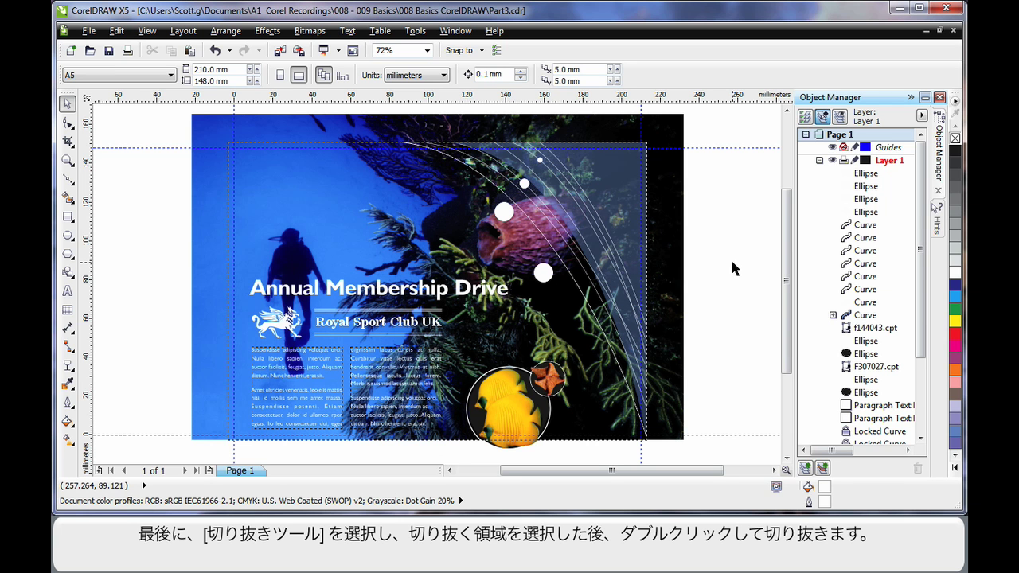
# Crop the whole layout to the bleed guides, trimming the overhanging photo.
pyautogui.click(68, 141)
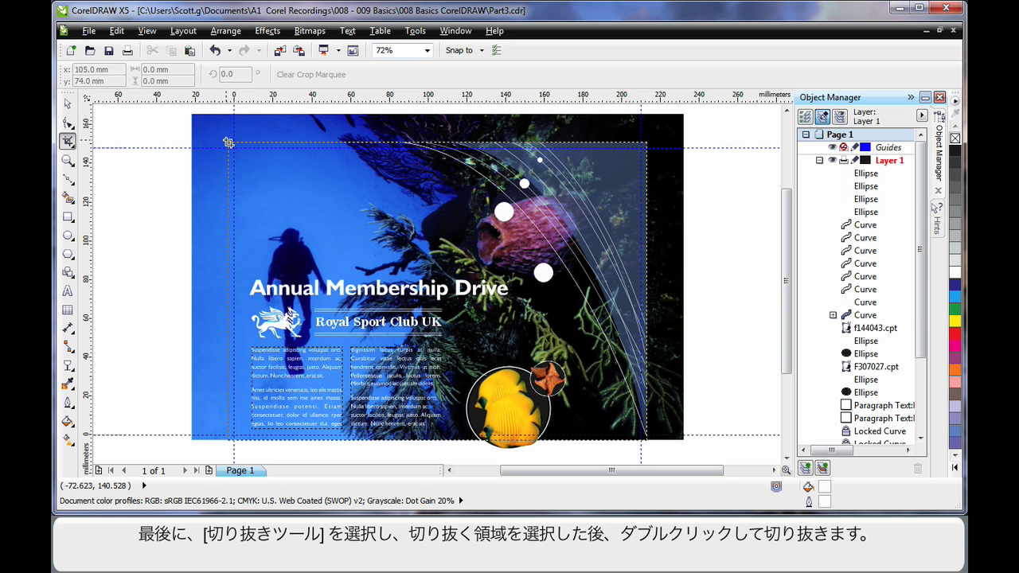
pyautogui.moveTo(228, 142); pyautogui.dragTo(646, 438)
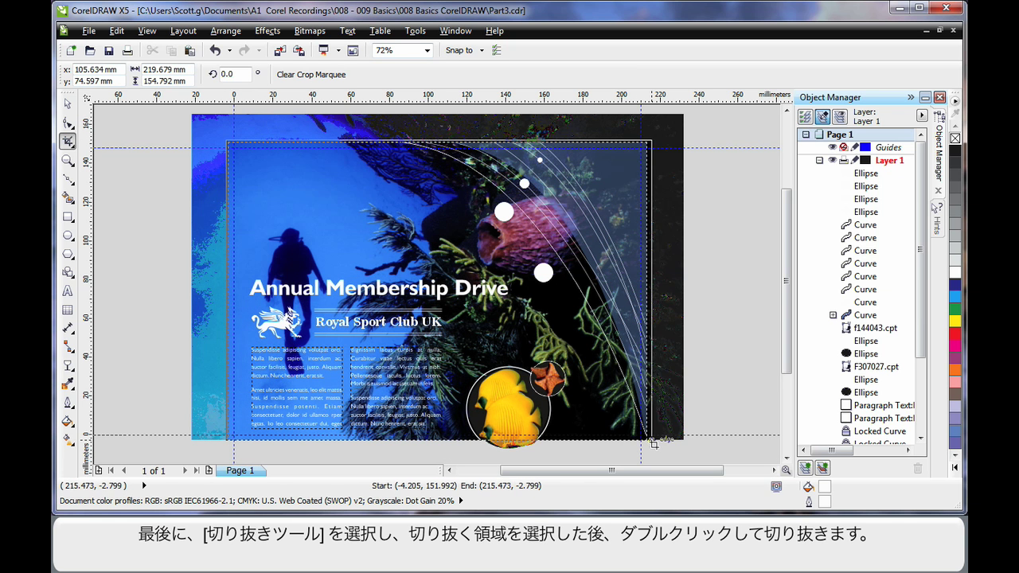
pyautogui.doubleClick(559, 257)
pyautogui.press('space')
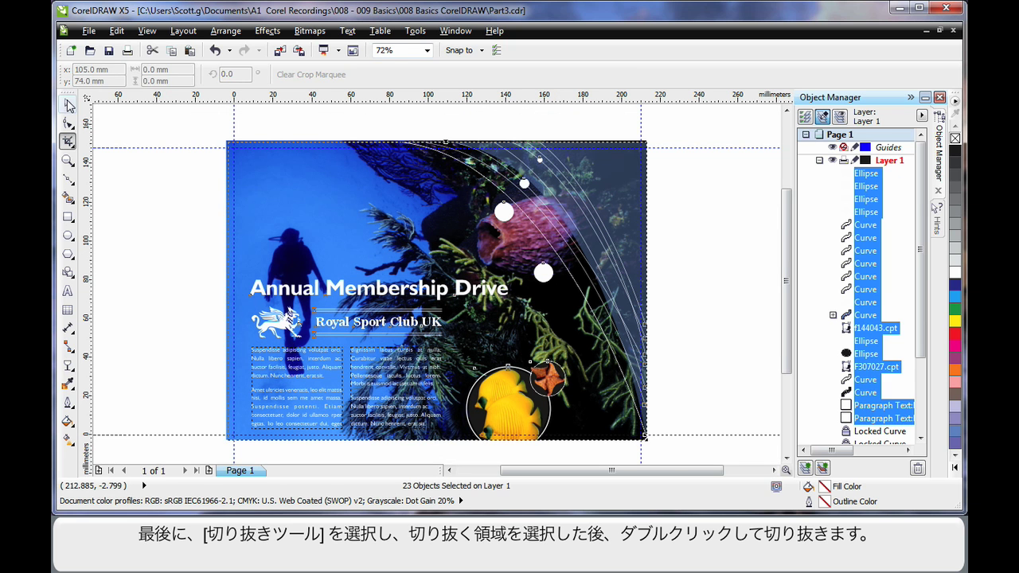
pyautogui.click(166, 223)
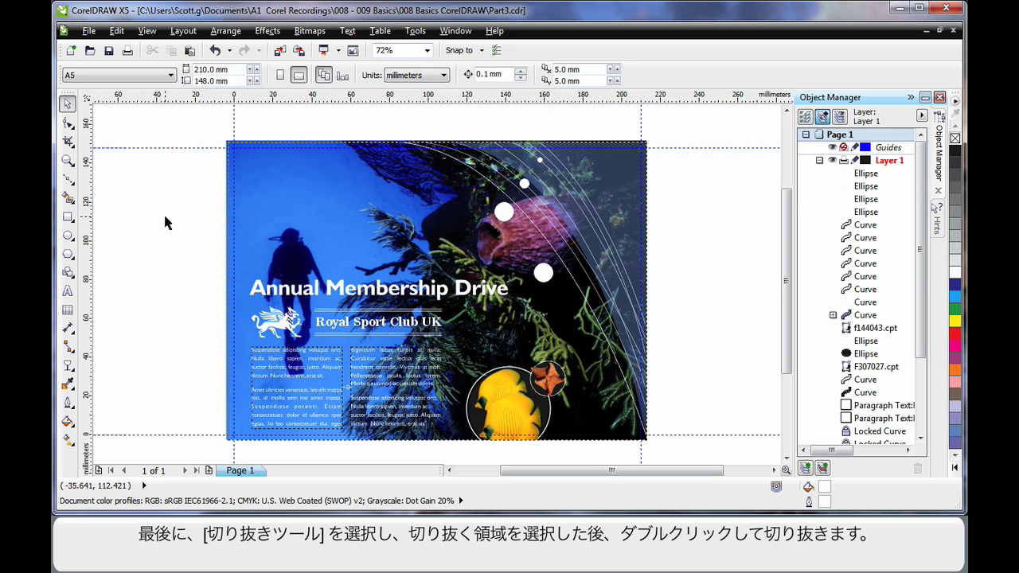